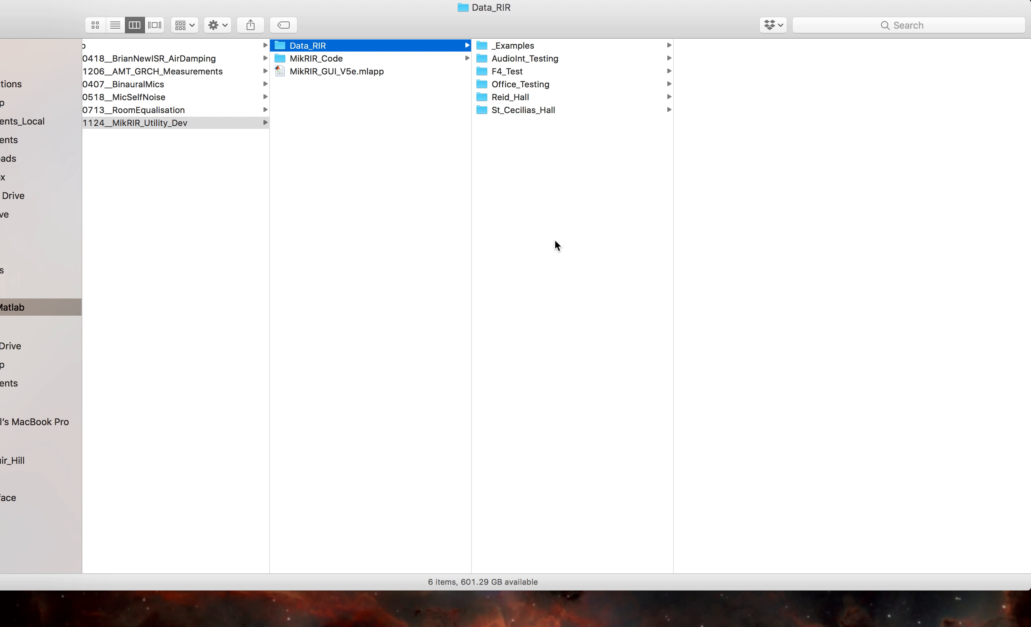
Create a folder named McEwan_Hall_Jan2017 inside the Data_RIR folder.
key("super+shift+n")
type("McEwan_Hall")
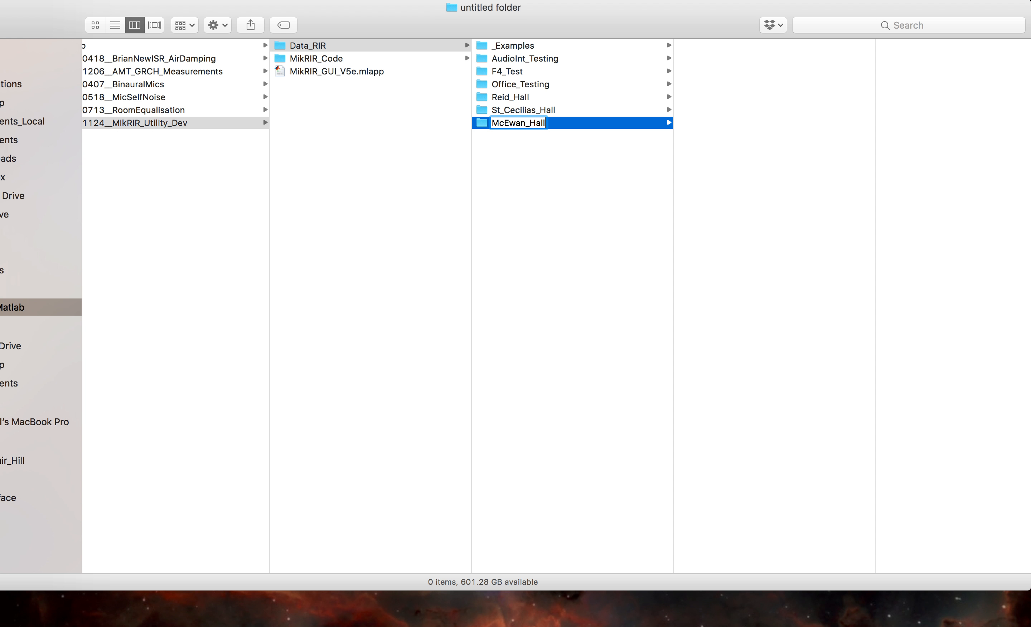
type("_Jan2017")
key("Return")
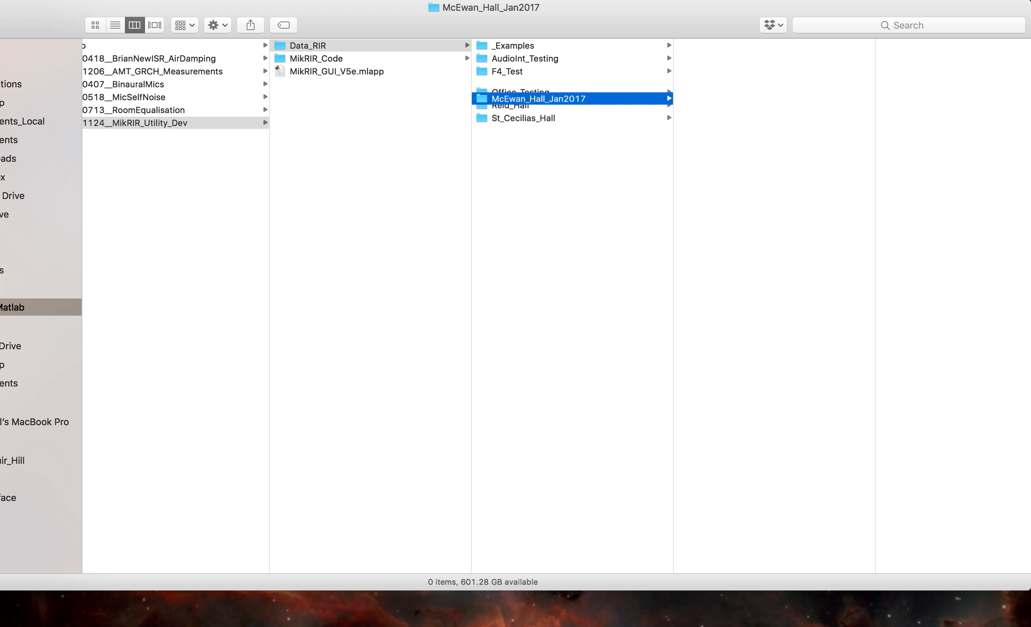
Rename the new McEwan Hall folder to McEwan_Hall_Jan2018.
key("Return")
key("Right")
key("BackSpace")
type("8")
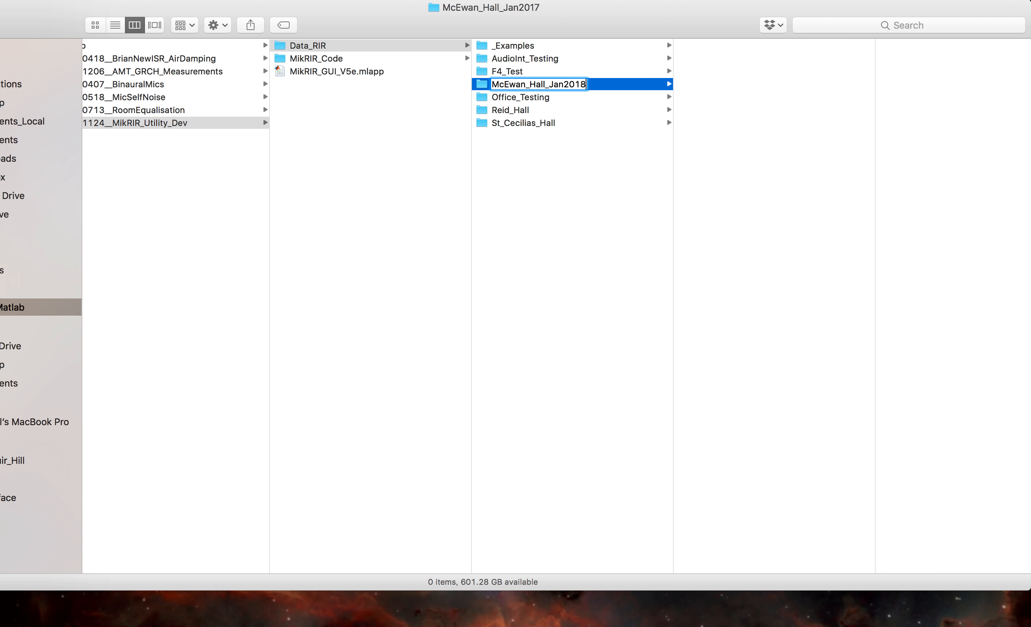
key("Return")
key("Return")
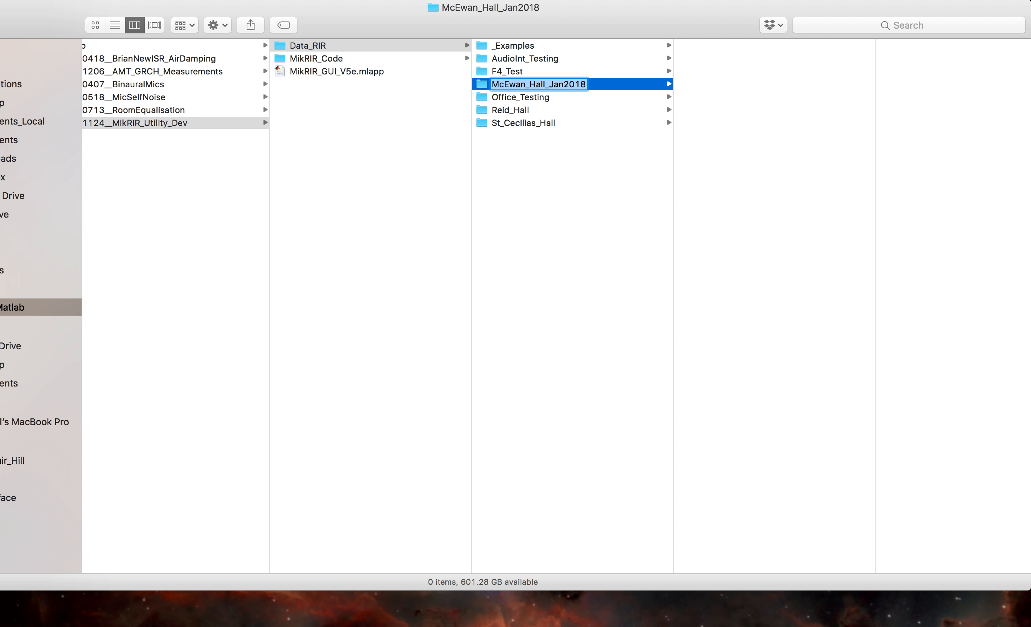
key("Escape")
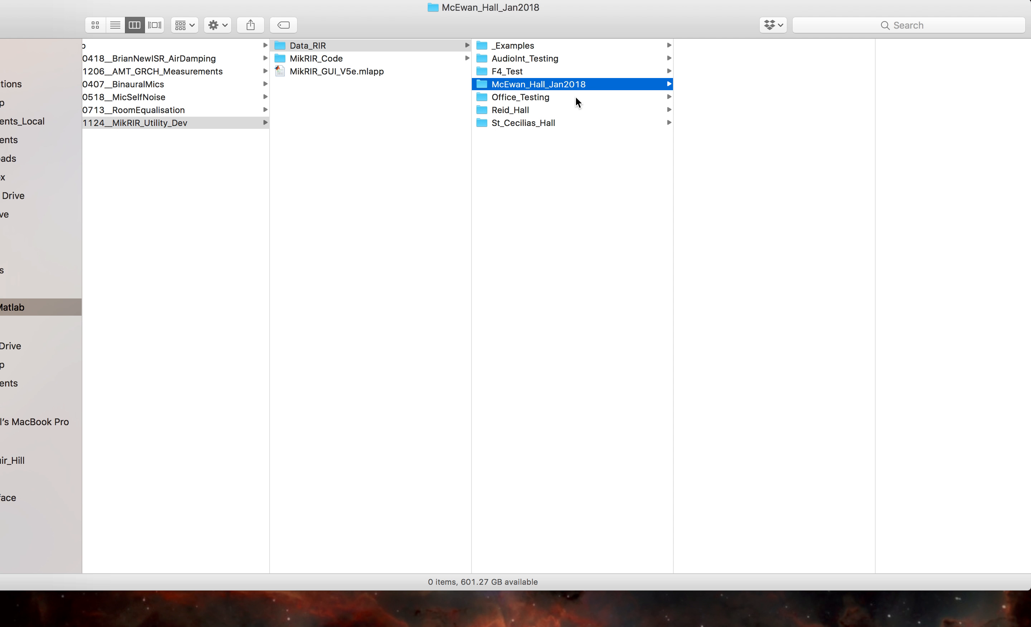
Examine the playrec.mexmaci64 and playrec.mexw64 files in MikRIR_Code's _Playrec_Utility_add_to_path folder and return to the 20171124__MikRIR_Utility_Dev folder.
left_click(303, 59)
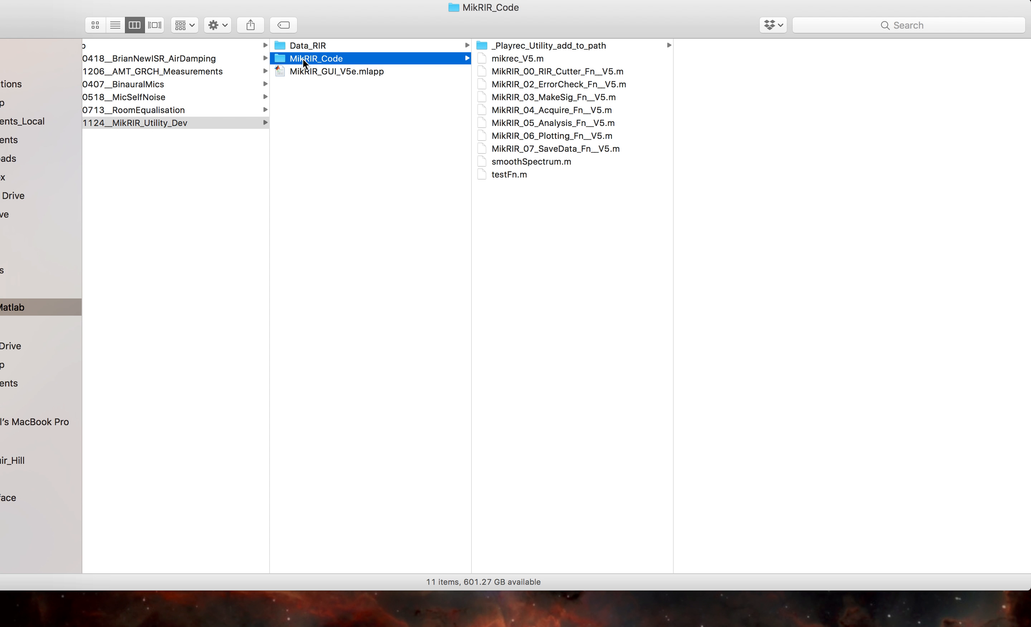
left_click(539, 44)
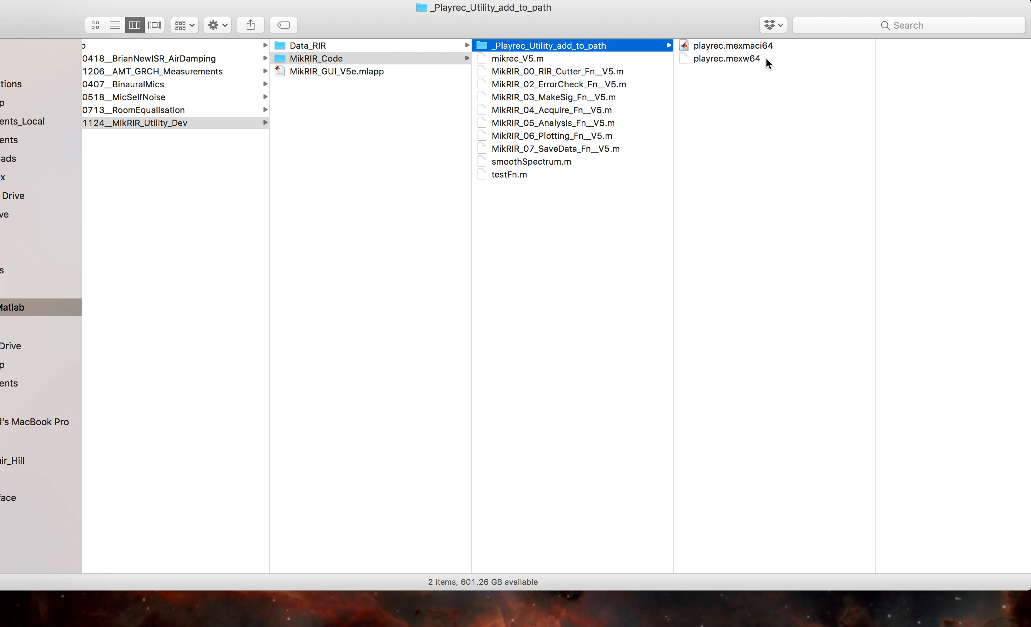
left_click(748, 44)
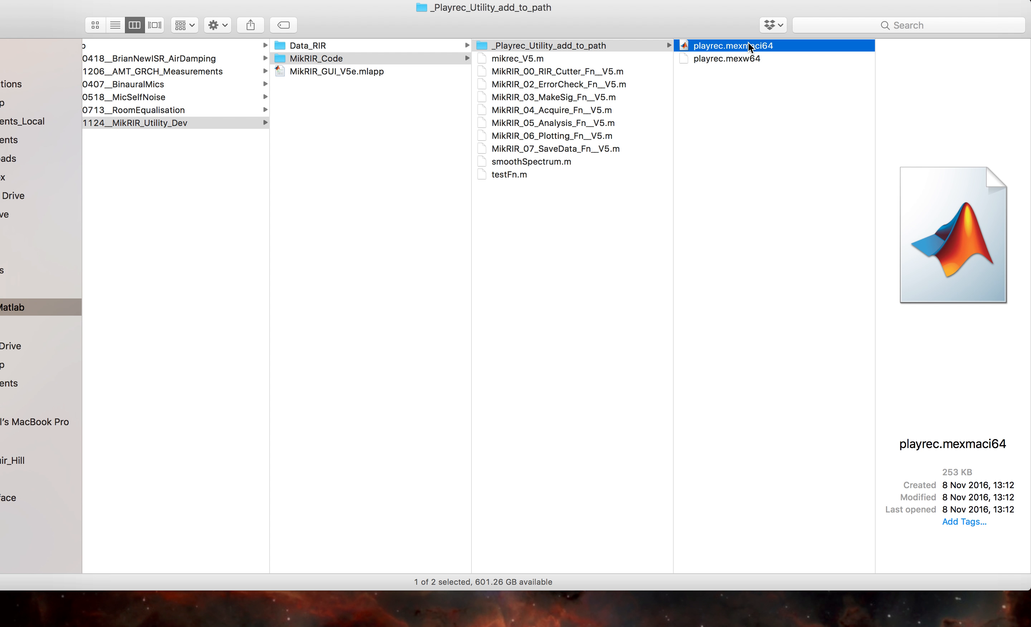
key("super+a")
left_click(750, 46, "super")
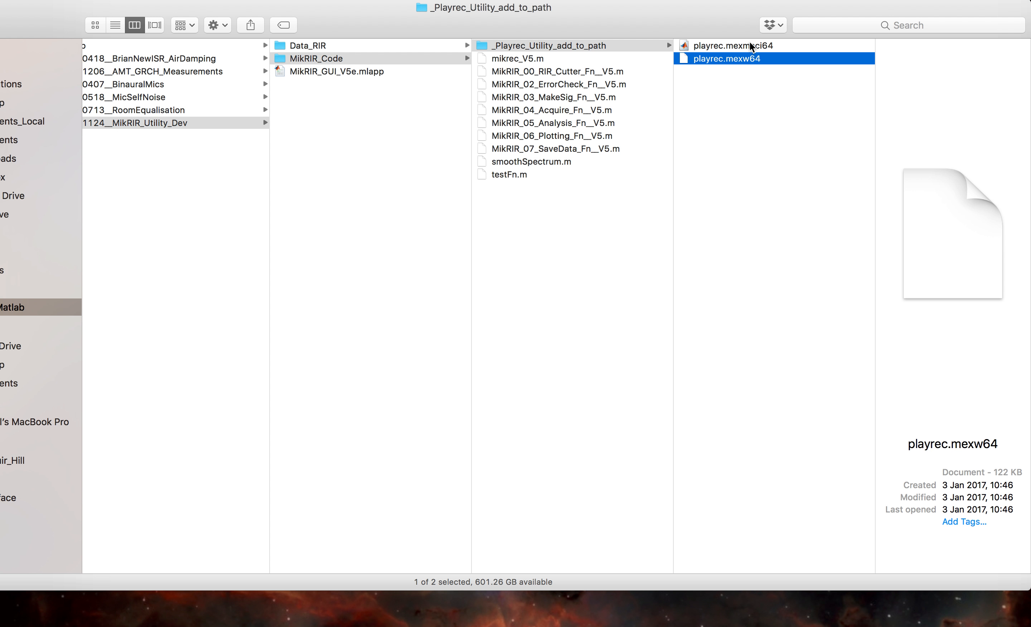
left_click(751, 47)
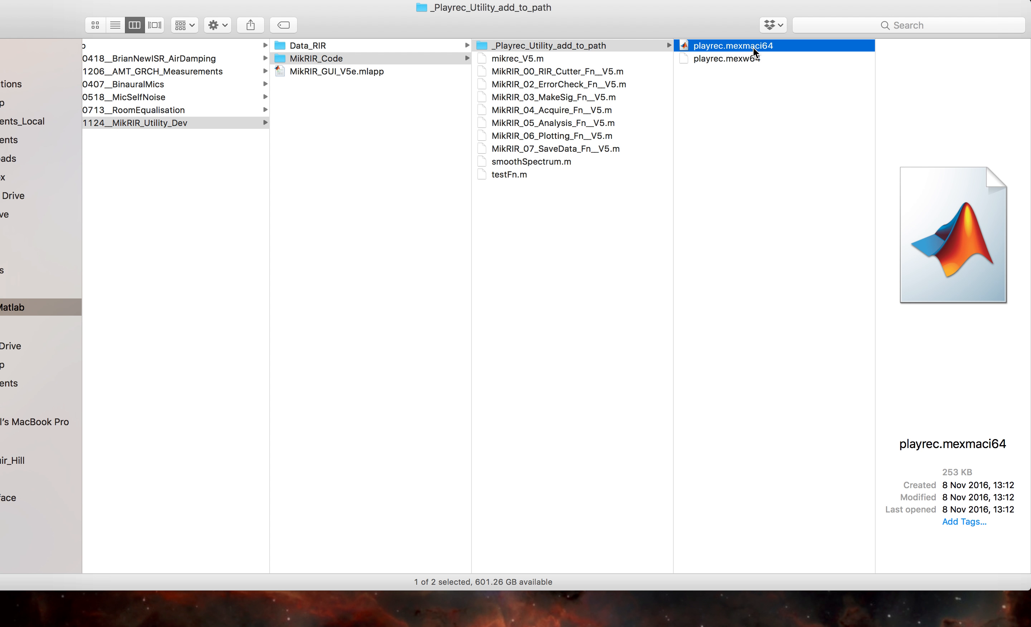
left_click(744, 58)
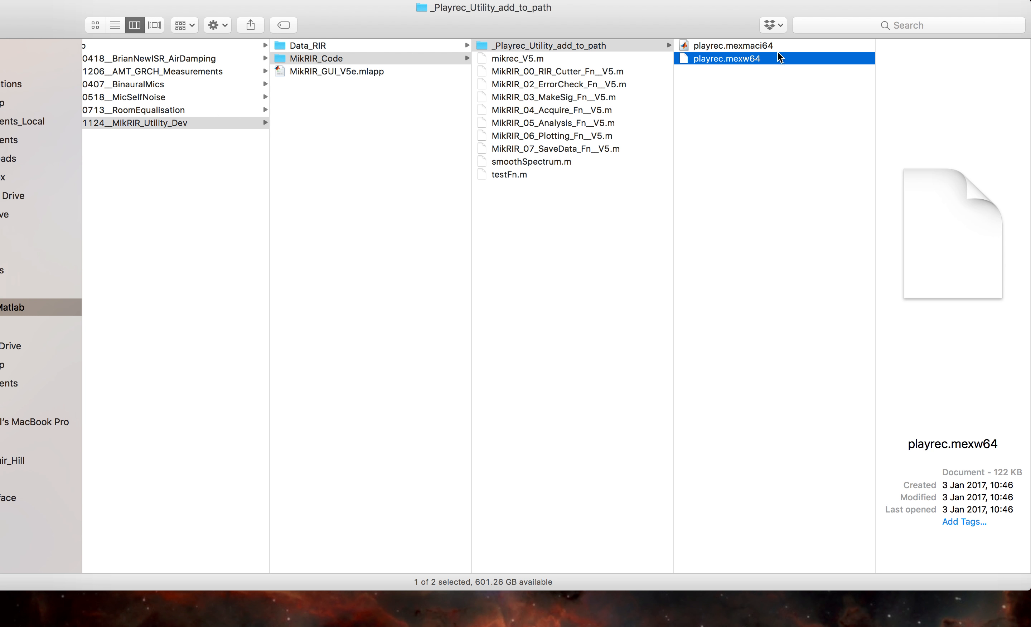
left_click(712, 46)
left_click(713, 59)
left_click(721, 46)
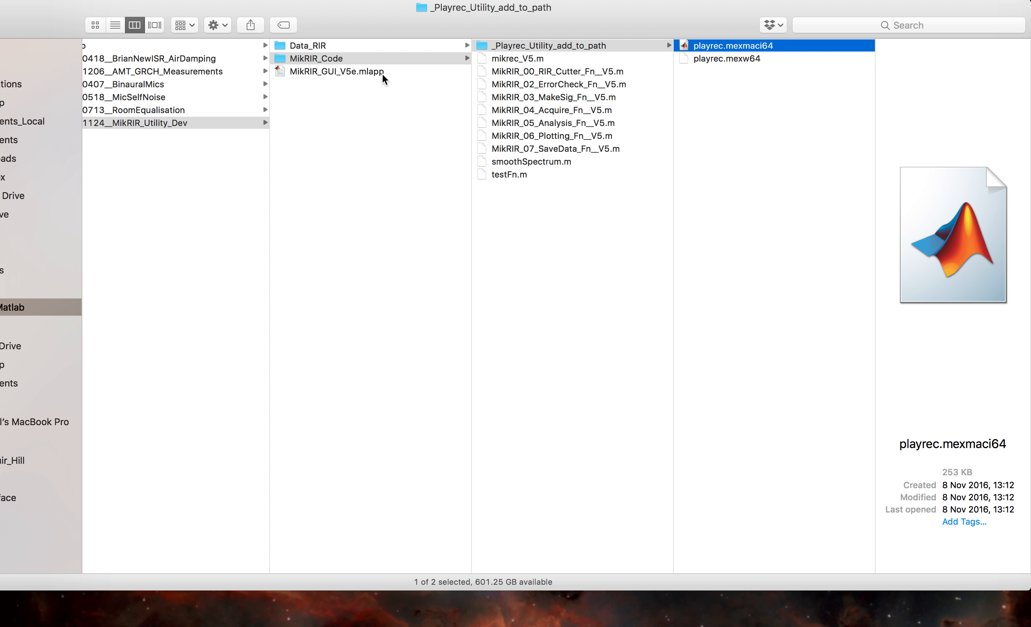
left_click(374, 106)
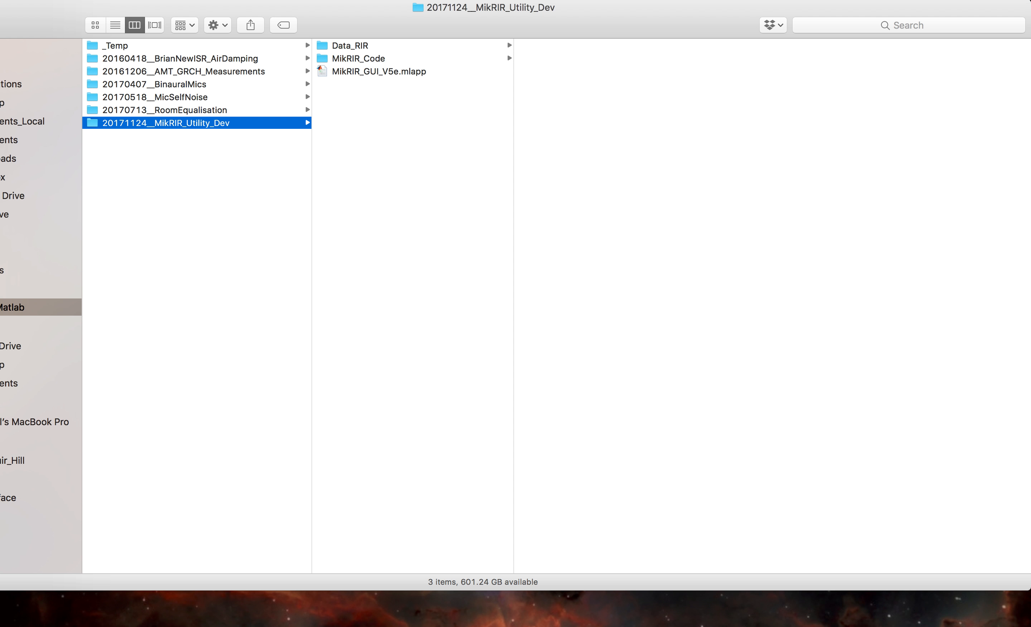
Check the sound output and input device lists in System Preferences and close the window.
left_click(21, 1)
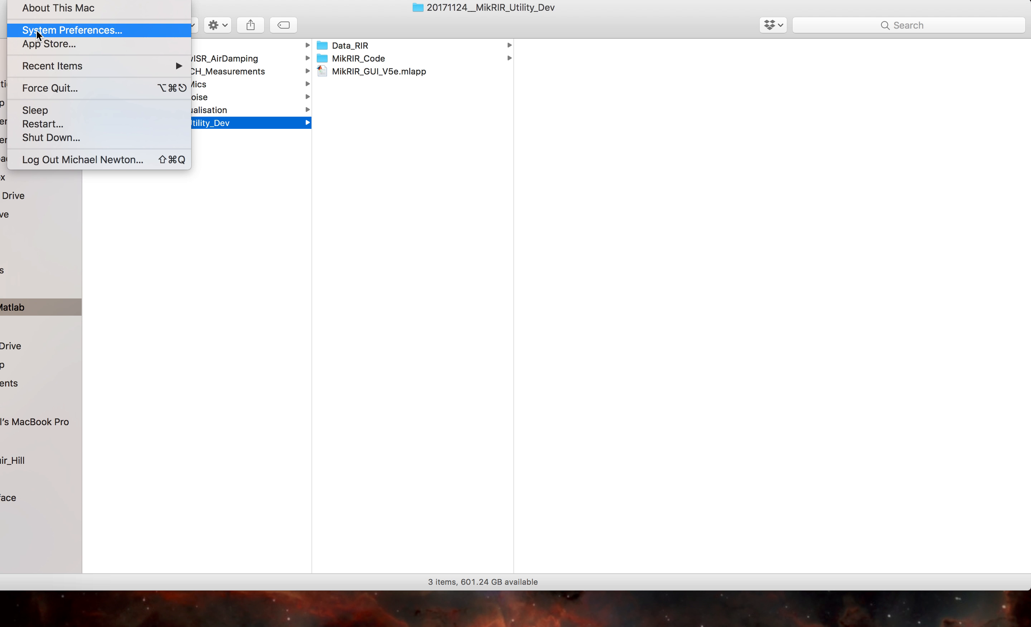
left_click(28, 35)
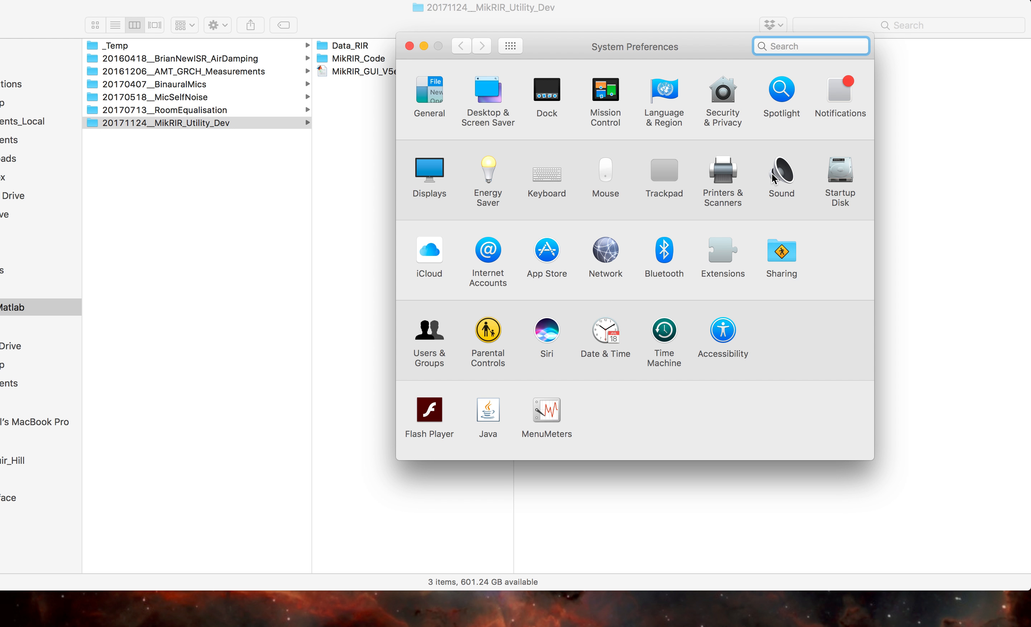
left_click(774, 179)
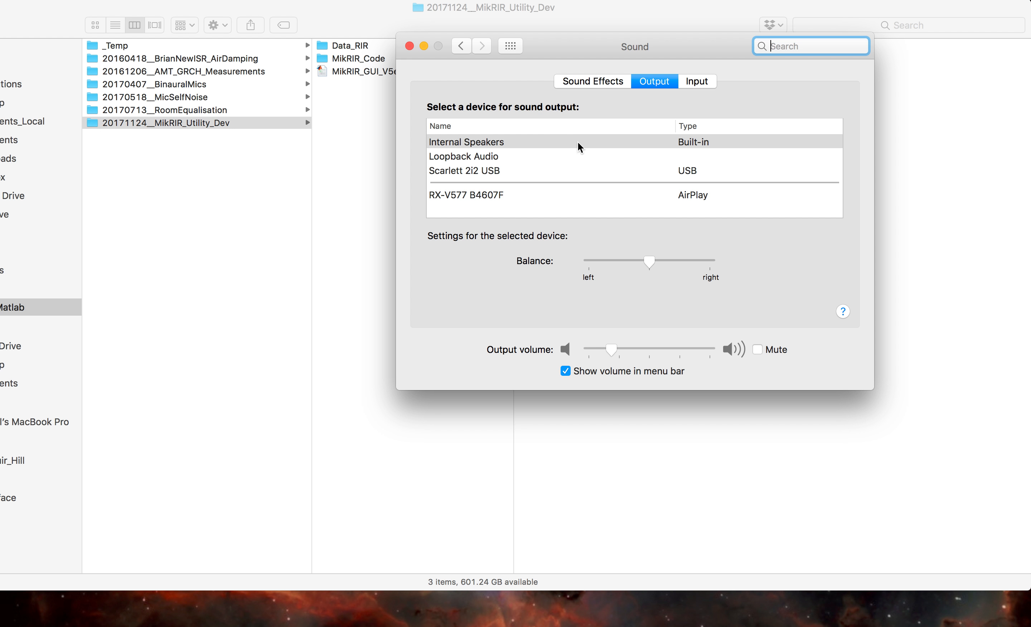
left_click(692, 80)
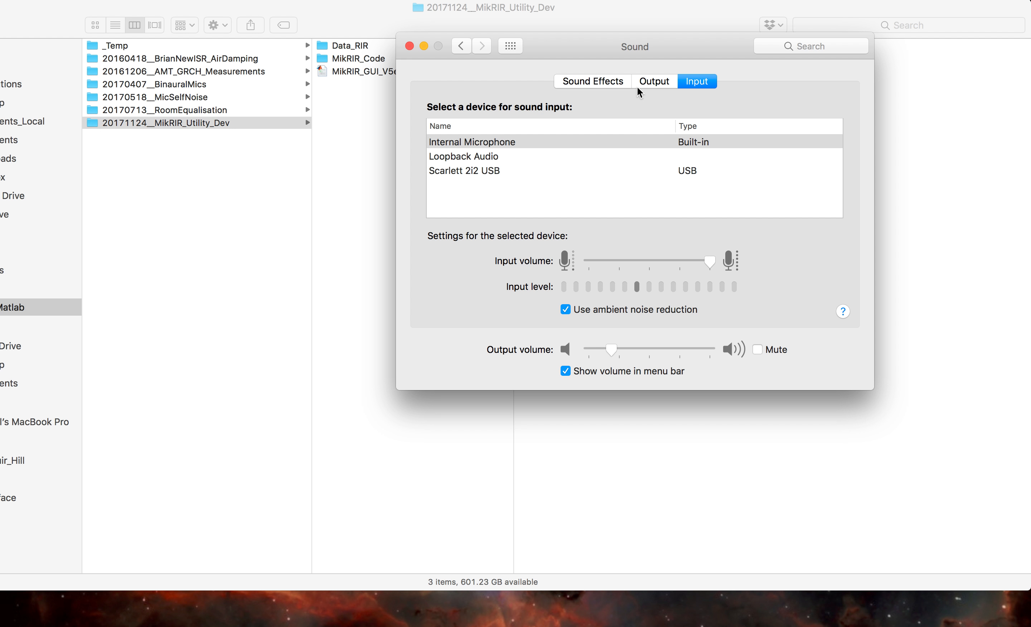
key("super+w")
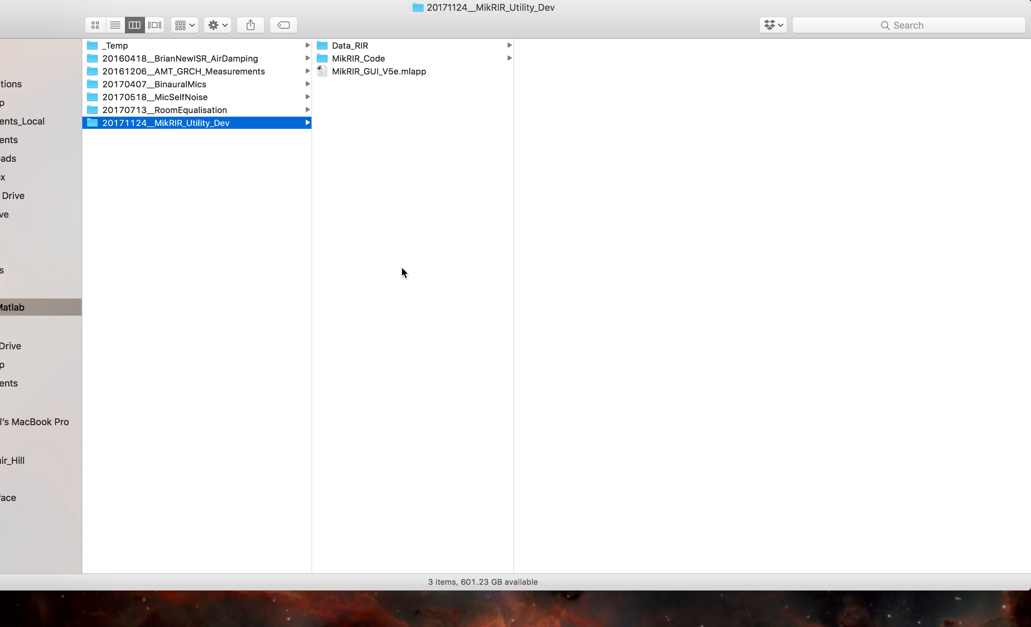
Switch to MATLAB, make 20171124__MikRIR_Utility_Dev the current folder, and run MikRIR_GUI_V5e.
key("super+Tab")
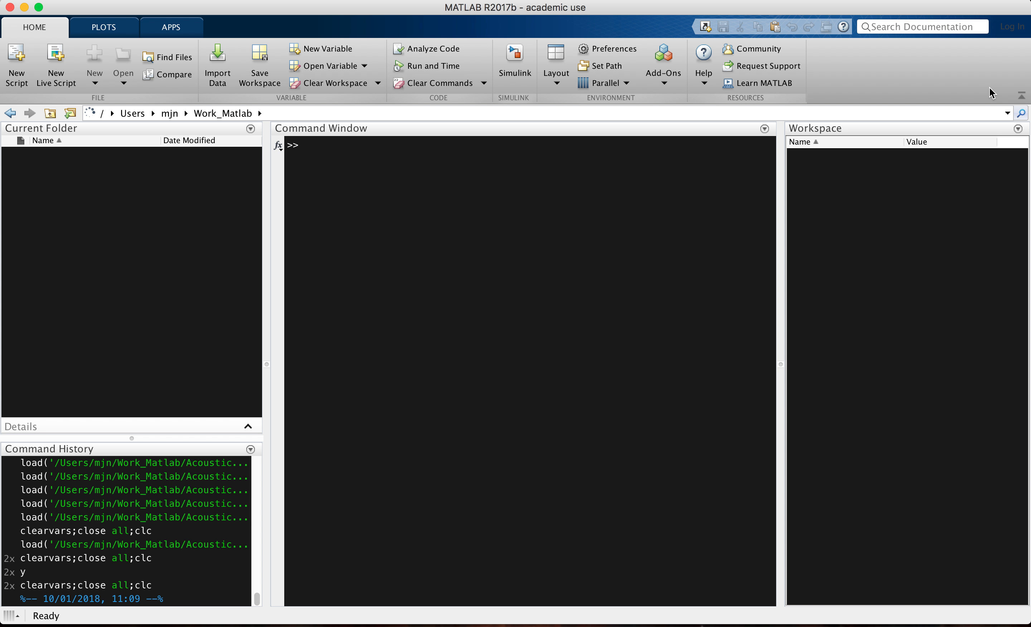
left_click(1007, 114)
left_click(971, 144)
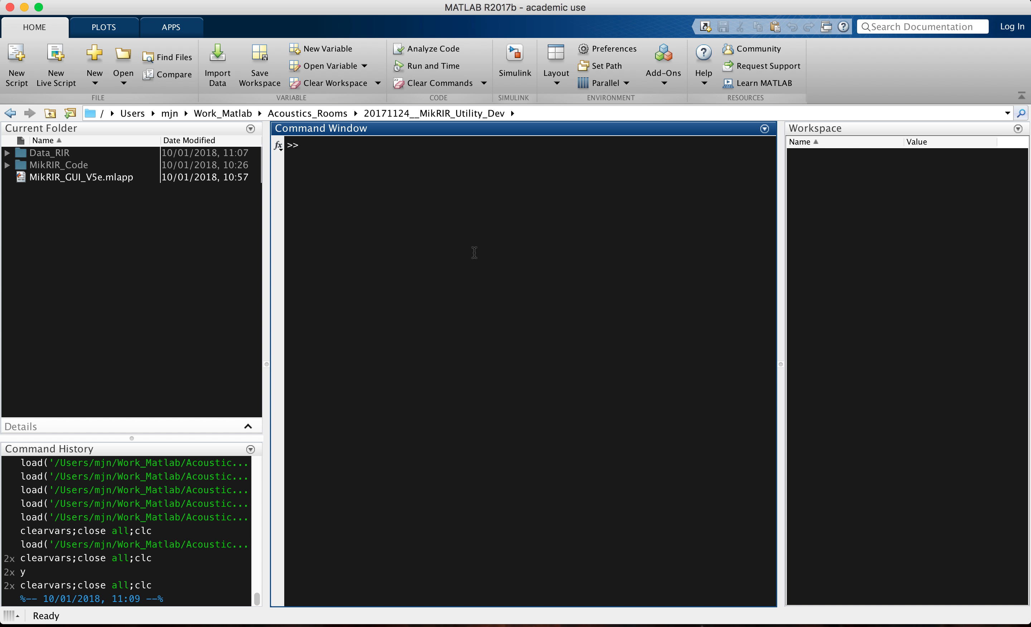
type("MikRIR_GUI_V5e")
key("Return")
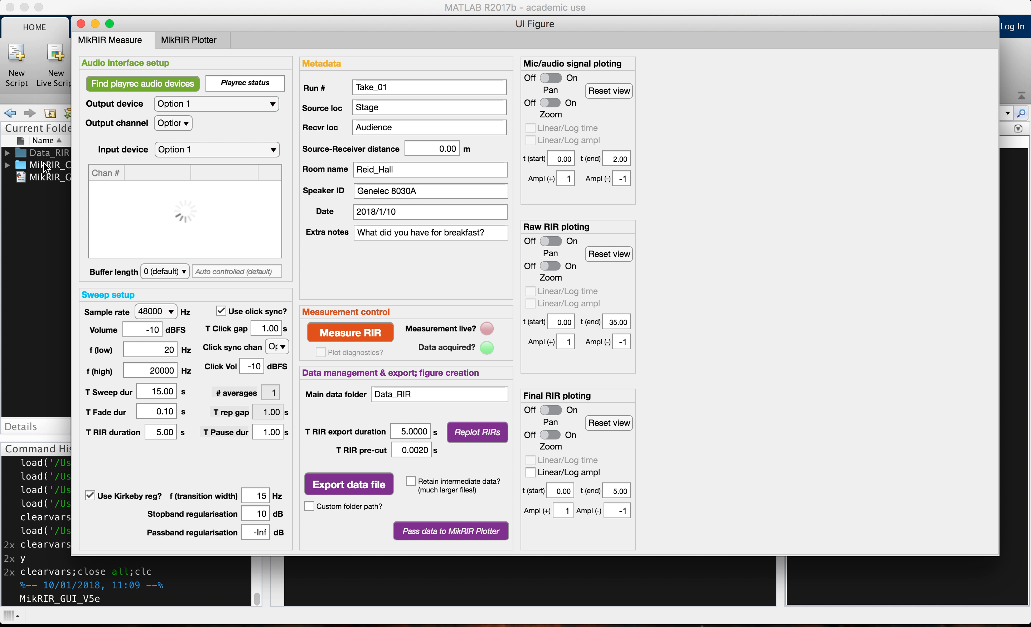
Inspect the contents of the MikRIR_Code folder in MATLAB's main window and collapse it again.
left_click(50, 171)
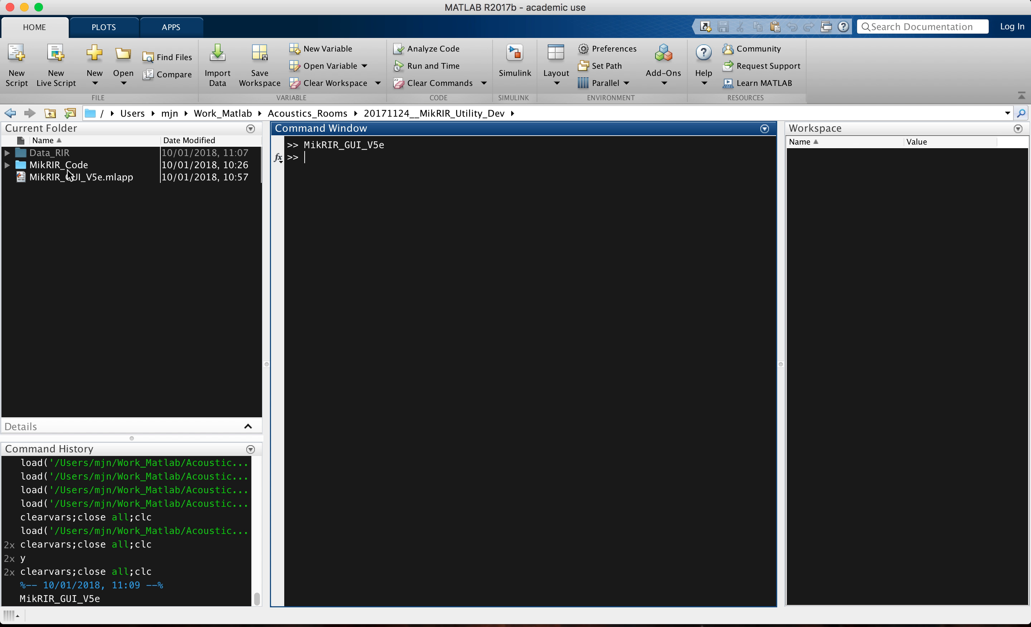
left_click(7, 165)
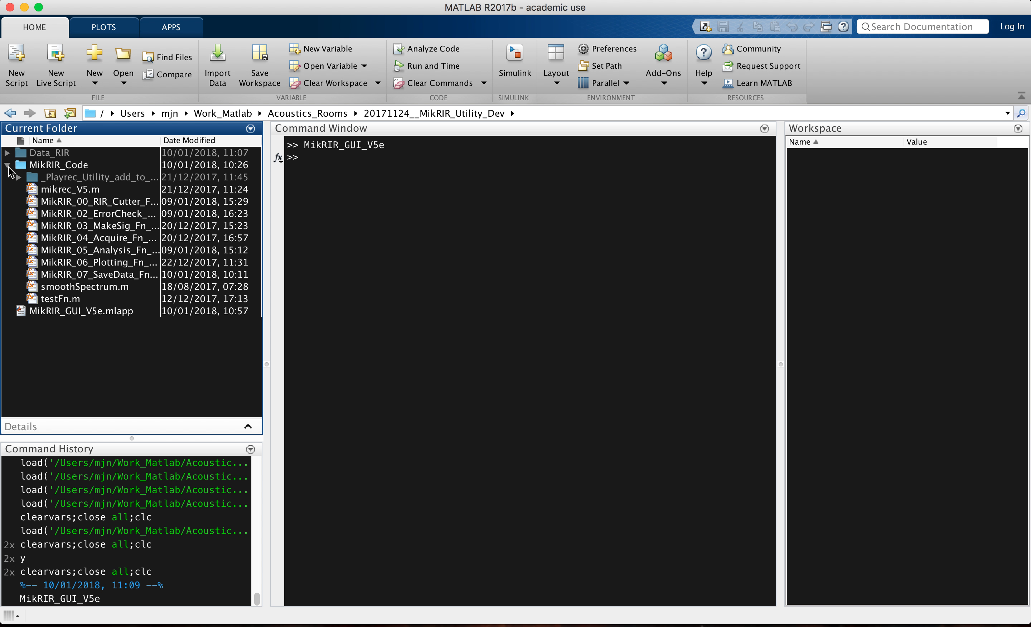
left_click(8, 164)
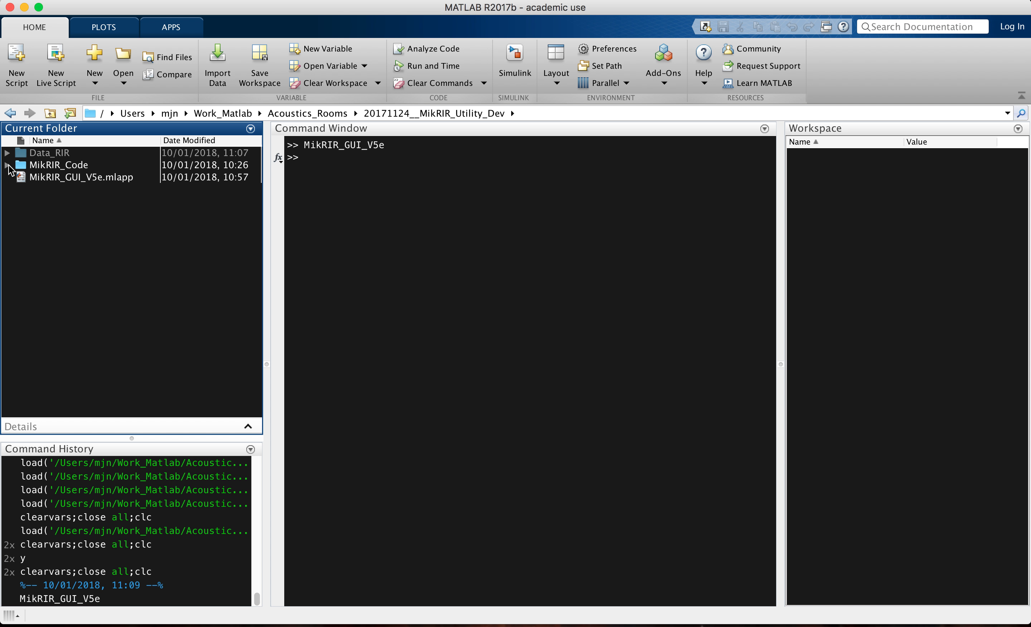
left_click(492, 231)
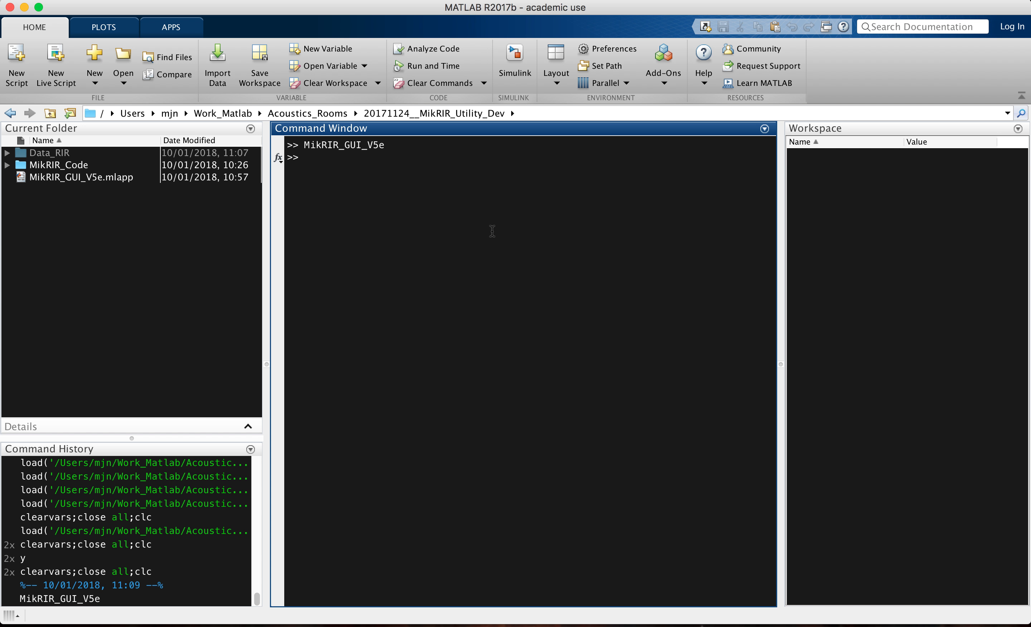
Bring the MikRIR GUI window back to the front and move it slightly up and to the left.
key("super+grave")
key("super+grave")
key("super+Tab")
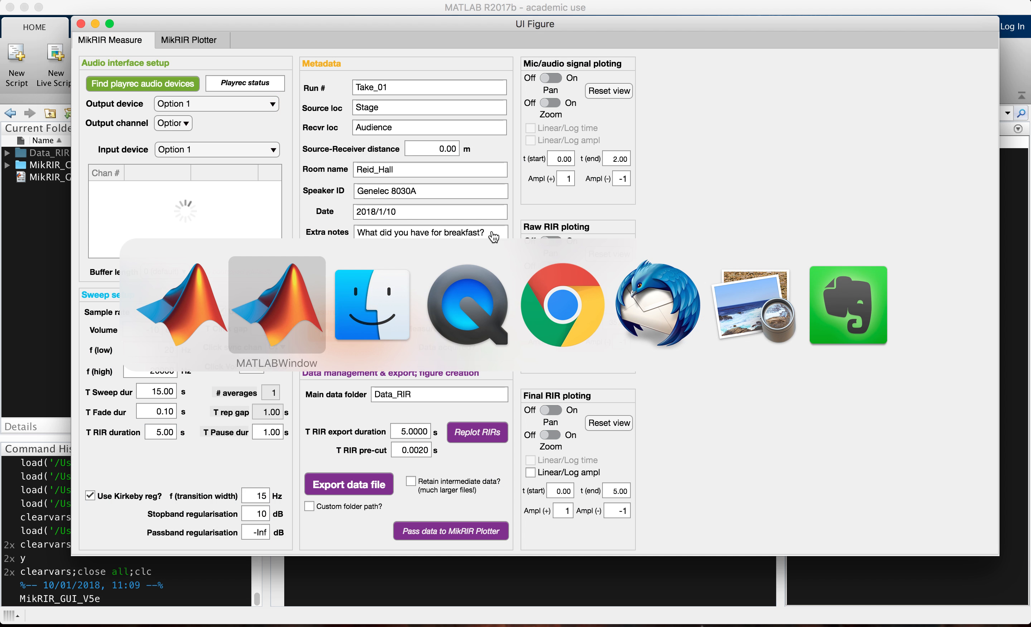
left_click_drag(712, 21, 697, 5)
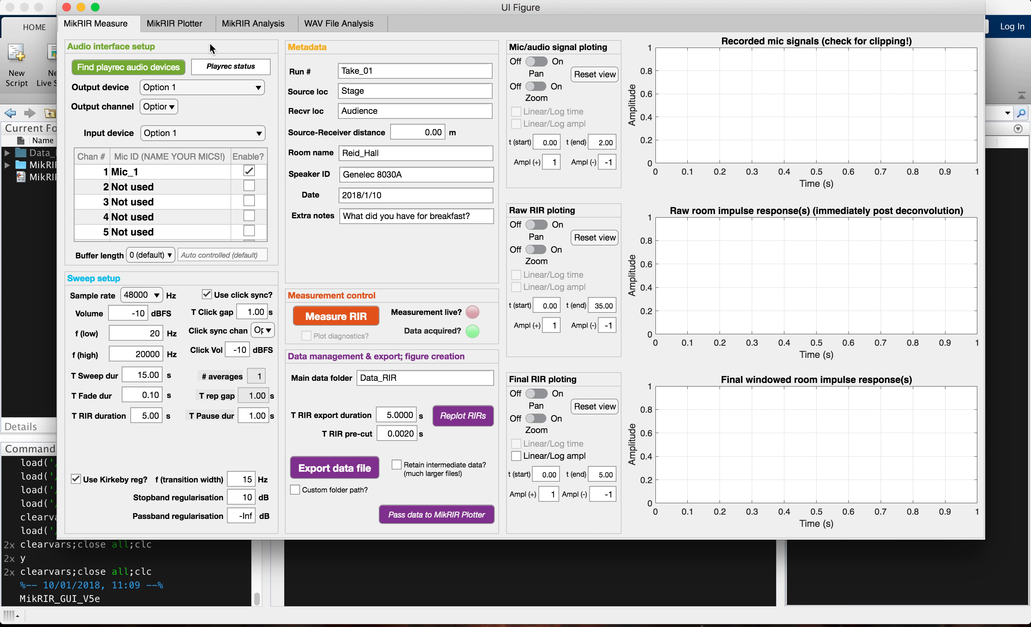
Look over the MikRIR Plotter and MikRIR Analysis pages and return to the MikRIR Measure page.
left_click(171, 24)
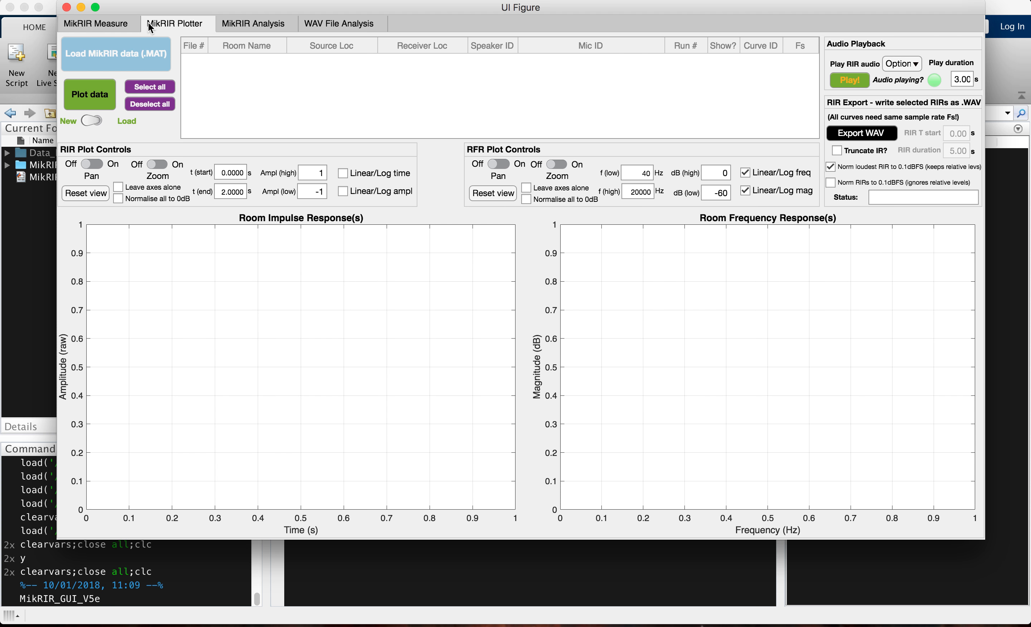
left_click(108, 25)
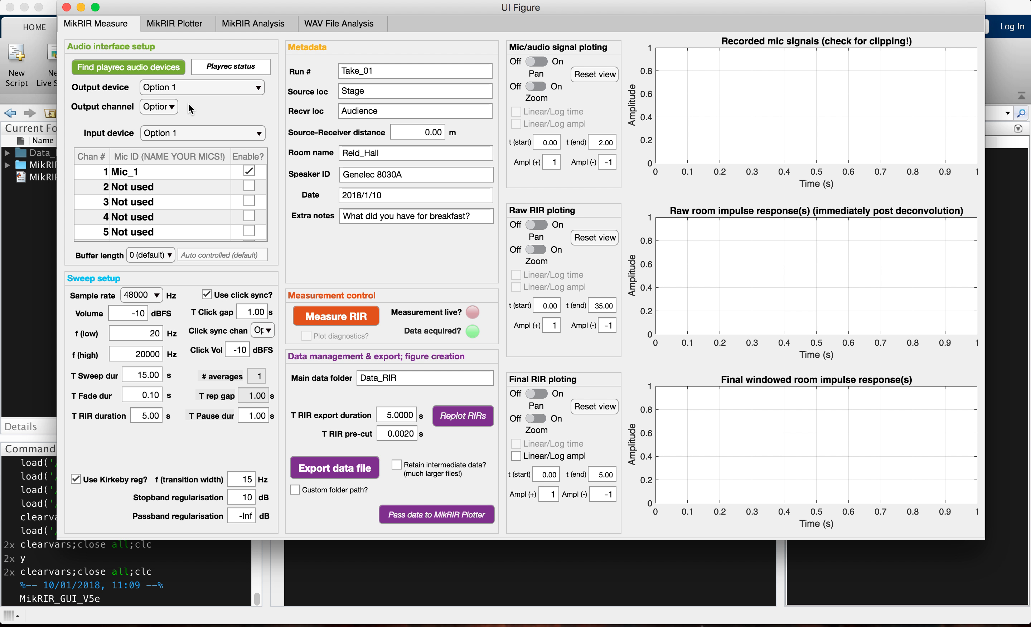
left_click(173, 23)
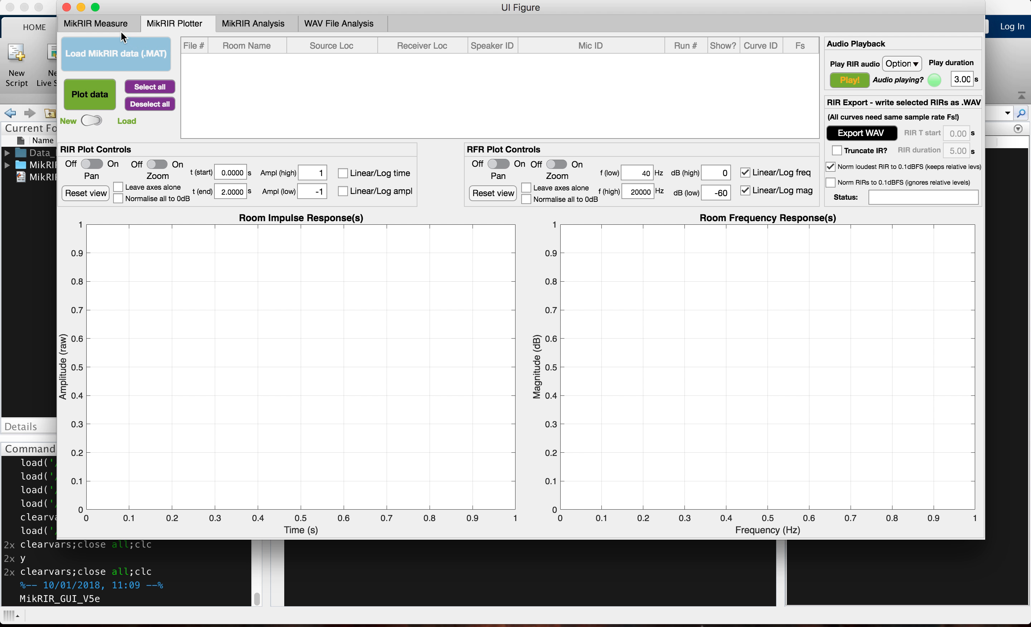
left_click(89, 24)
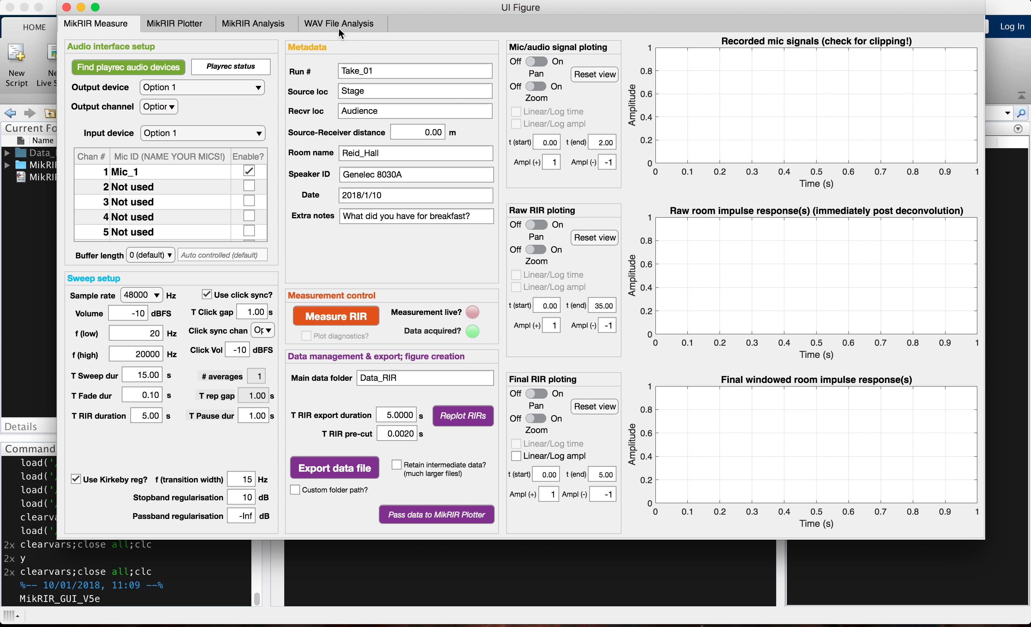
left_click(238, 24)
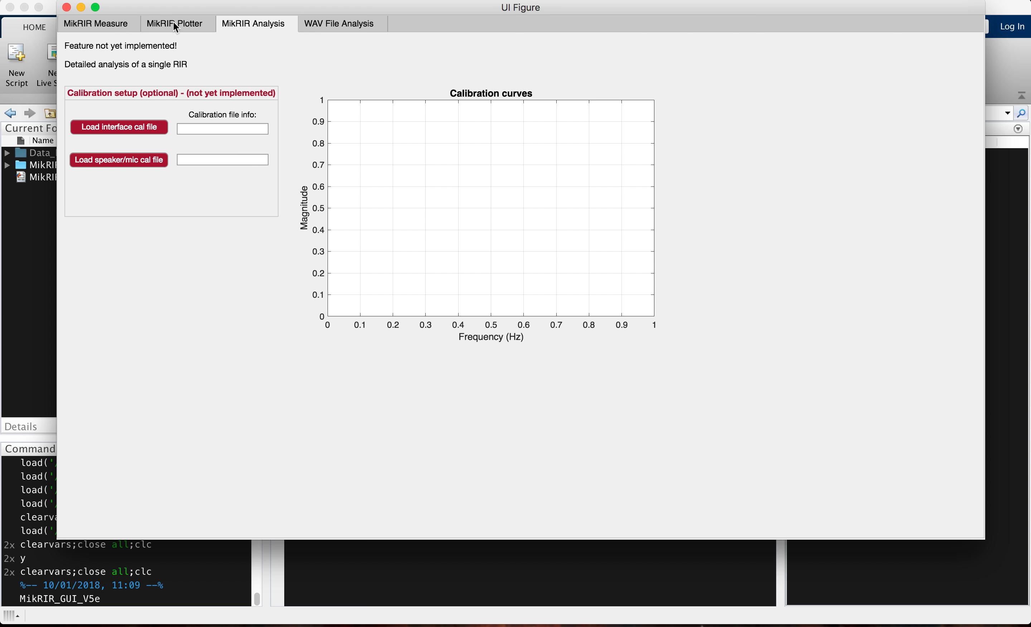
left_click(113, 30)
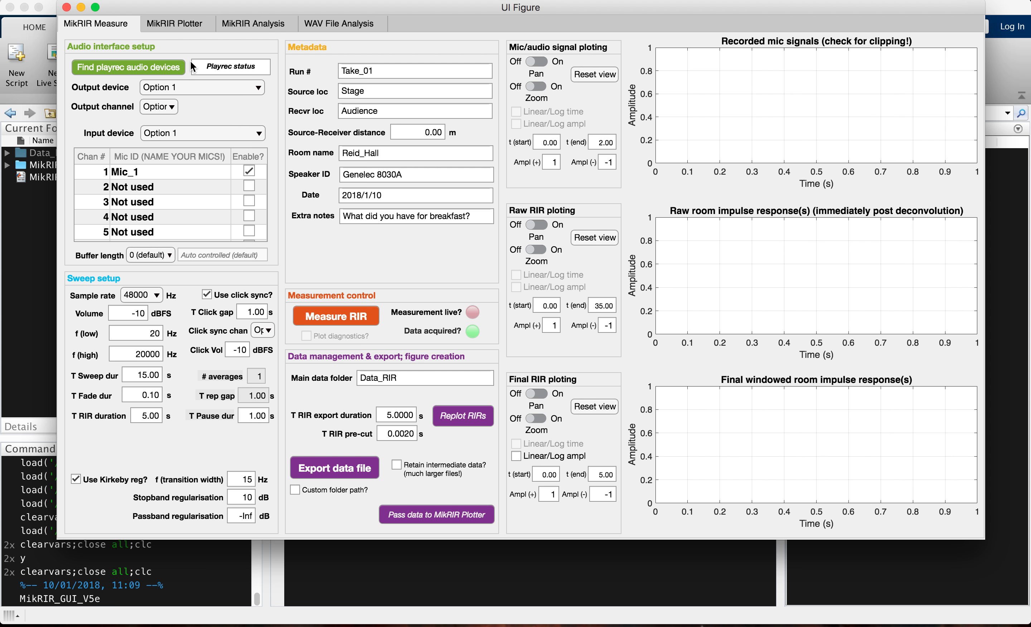
Find the playrec audio devices and set both the output and input device to Scarlett 2i2 USB.
left_click(161, 64)
left_click(110, 66)
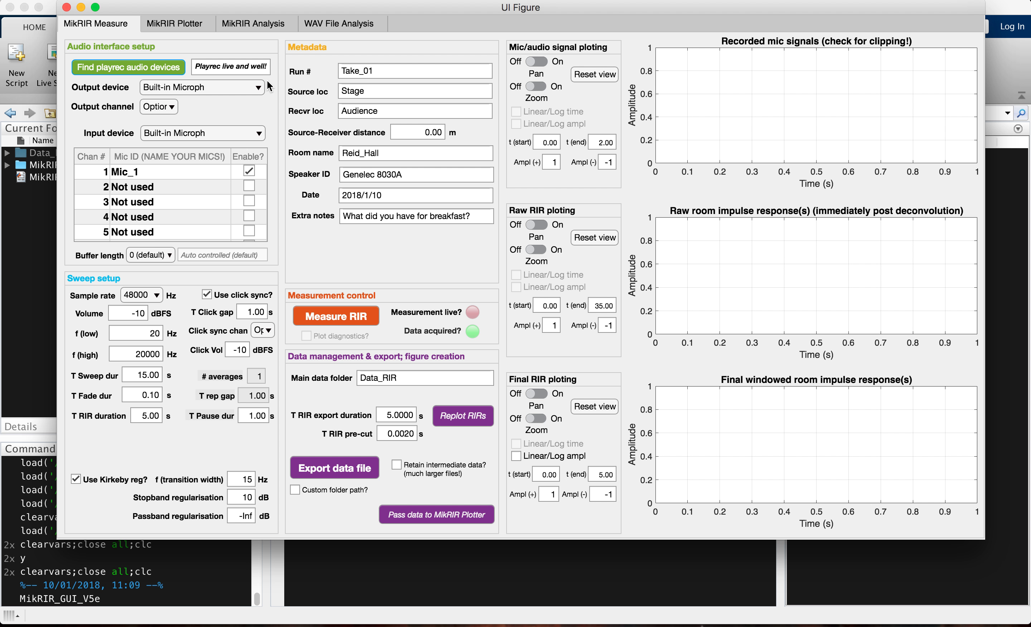
left_click(233, 89)
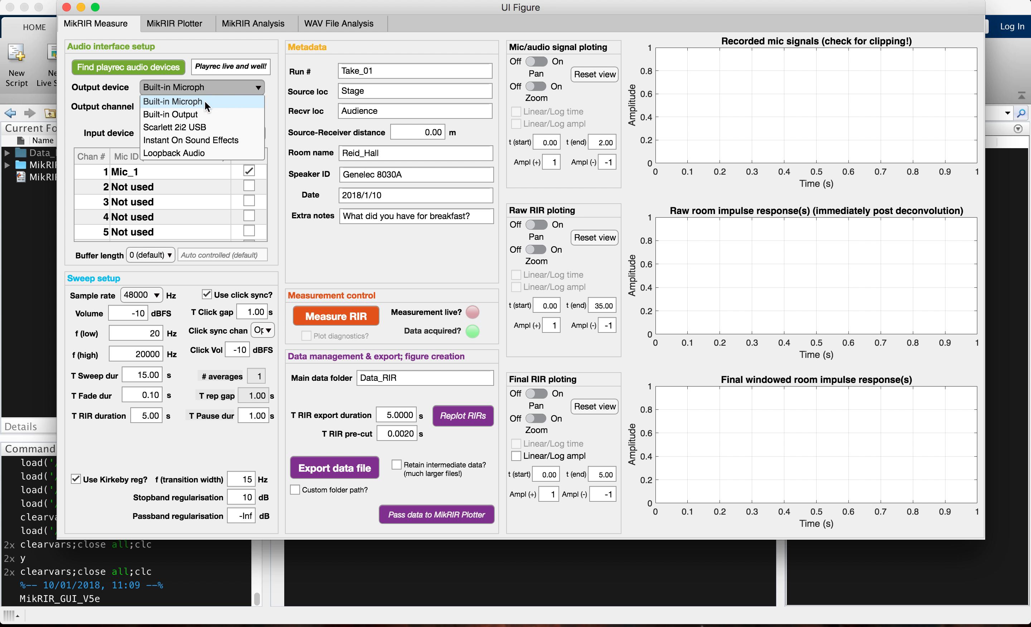
left_click(183, 126)
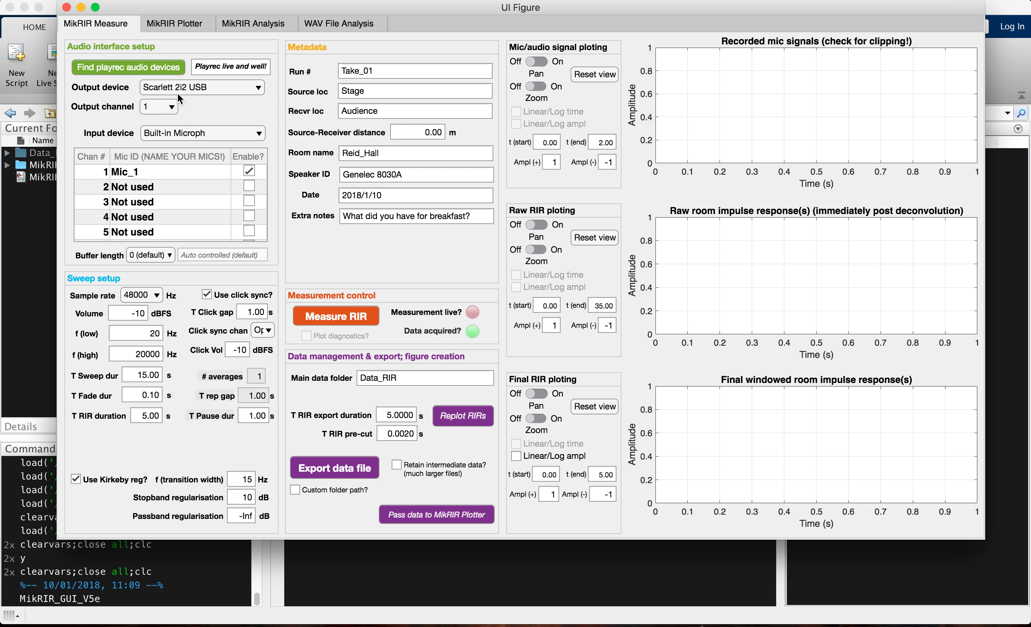
left_click(219, 129)
left_click(187, 169)
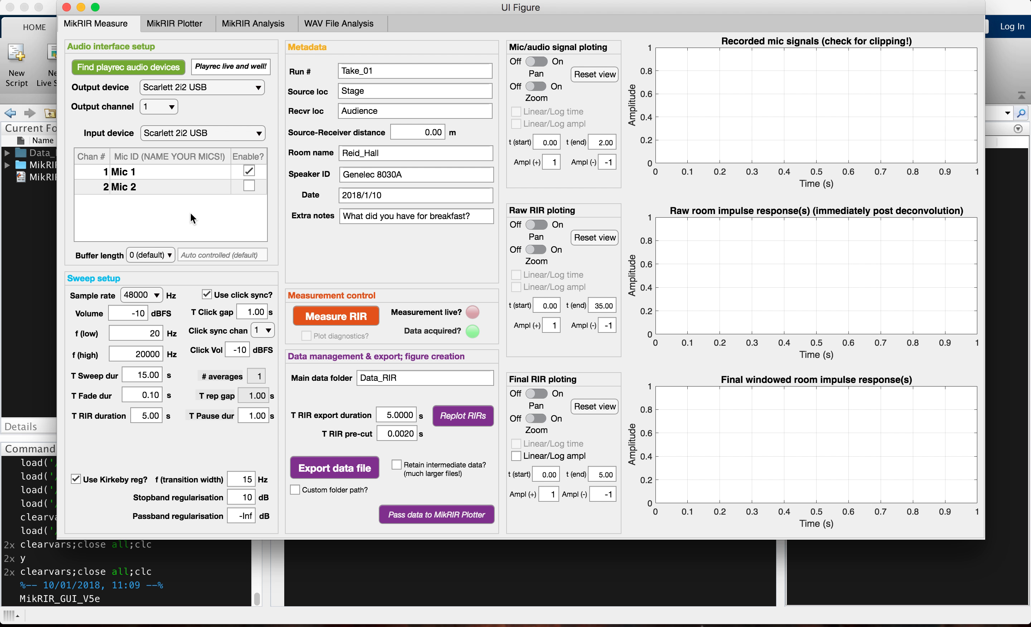
left_click(249, 186)
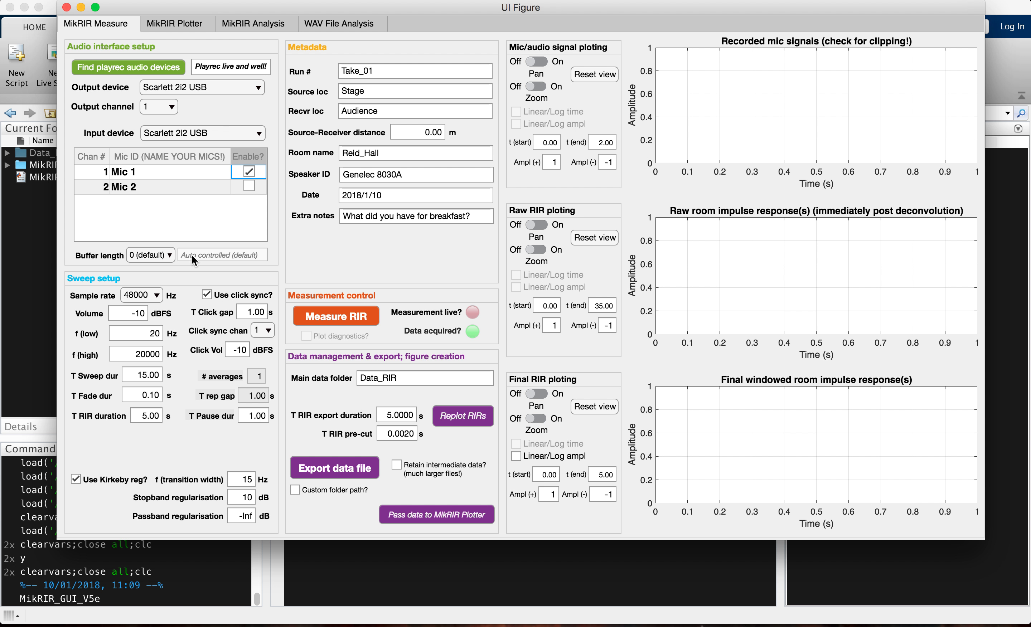
Try a buffer length of 256 for the audio interface and restore it to 0 (default).
key("super+Tab")
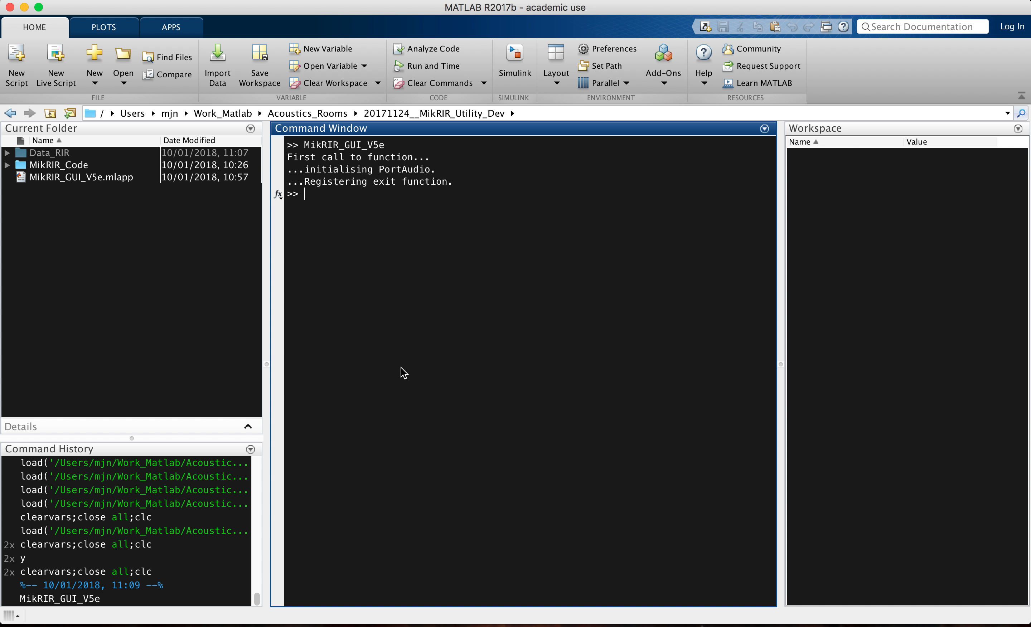
key("super+Tab")
left_click(162, 255)
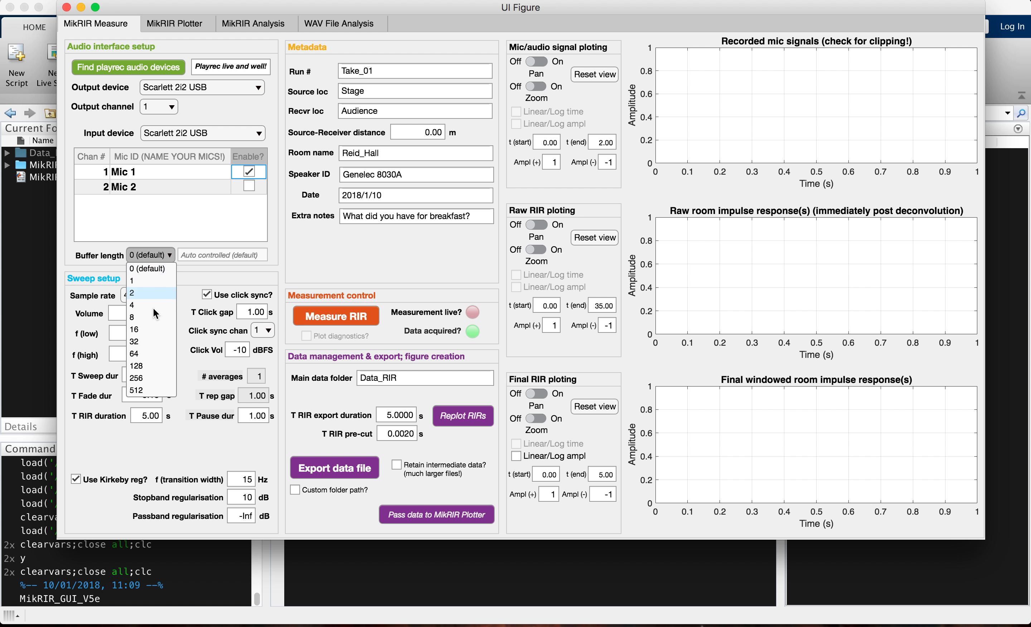
left_click(151, 383)
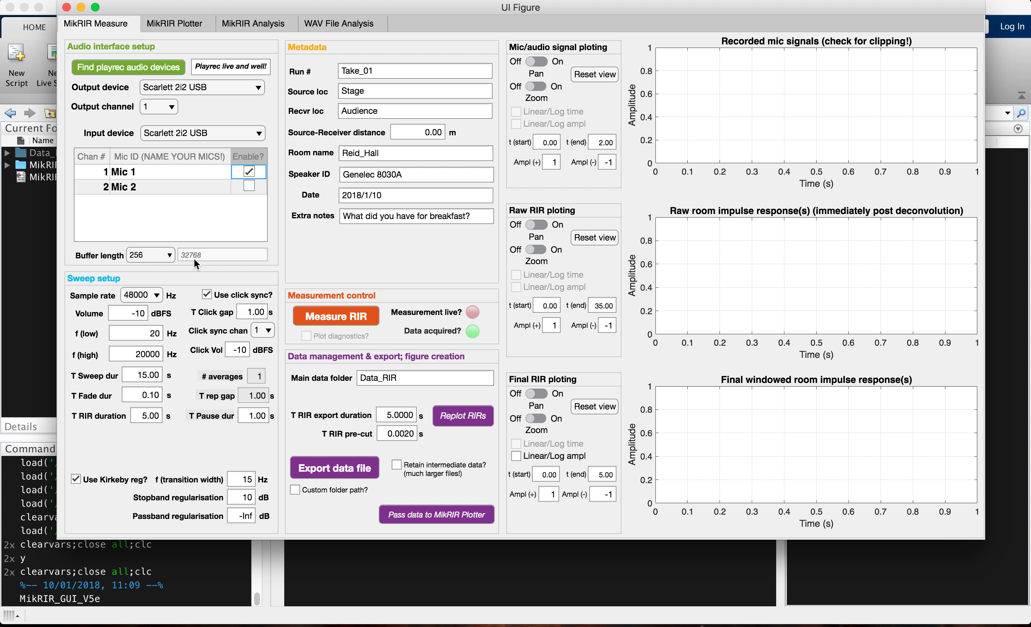
left_click(142, 254)
left_click(141, 269)
Set the sweep duration to 4 s and the RIR duration to 1 s, keeping the fade duration.
left_click(159, 357)
double_click(151, 376)
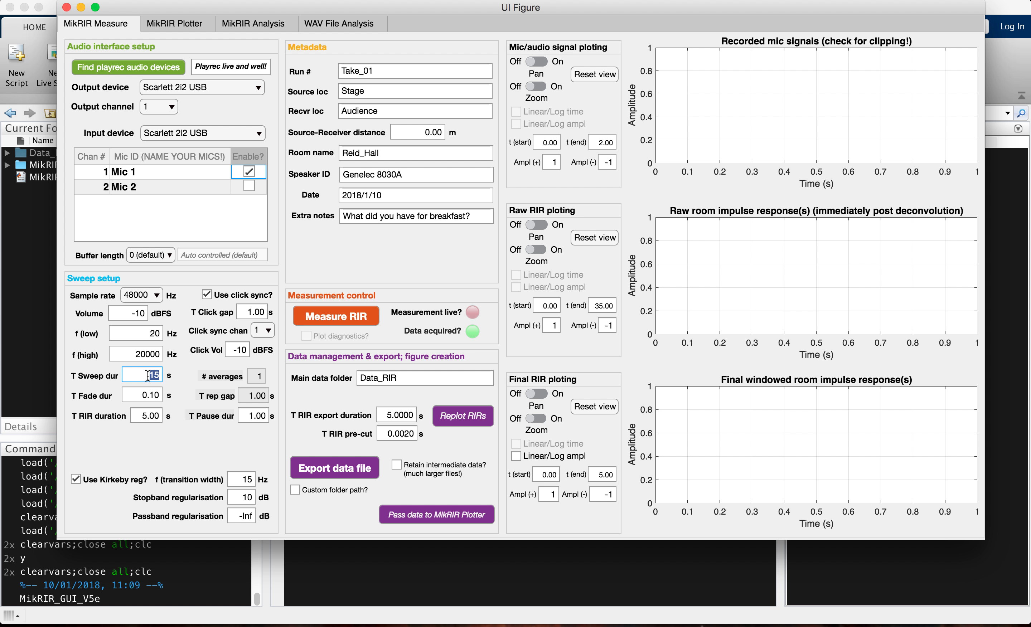
left_click(149, 396)
left_click(136, 418)
double_click(144, 415)
type("1")
left_click(143, 397)
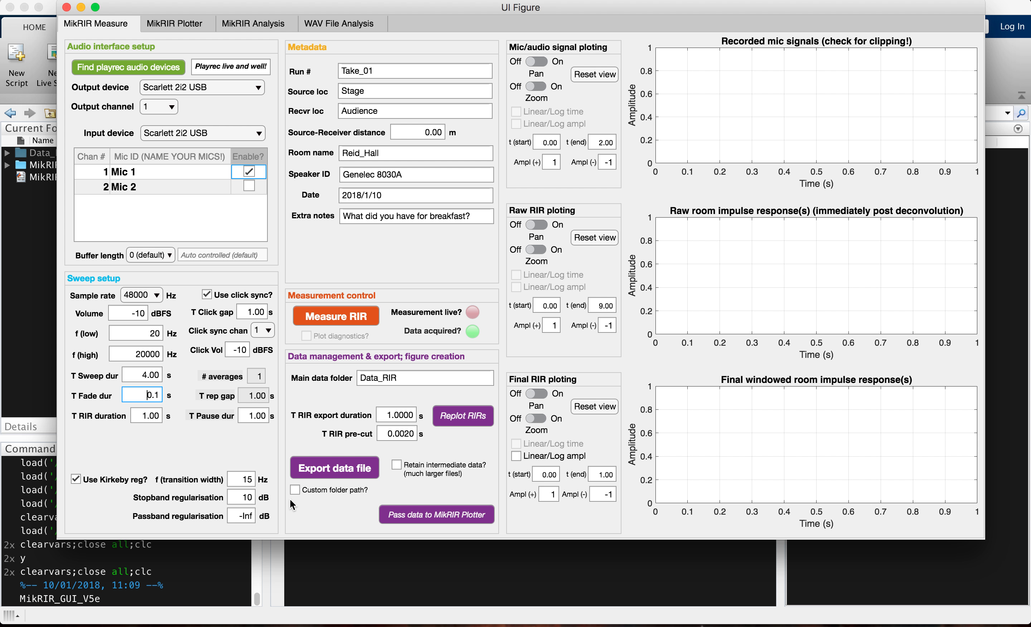
left_click(182, 450)
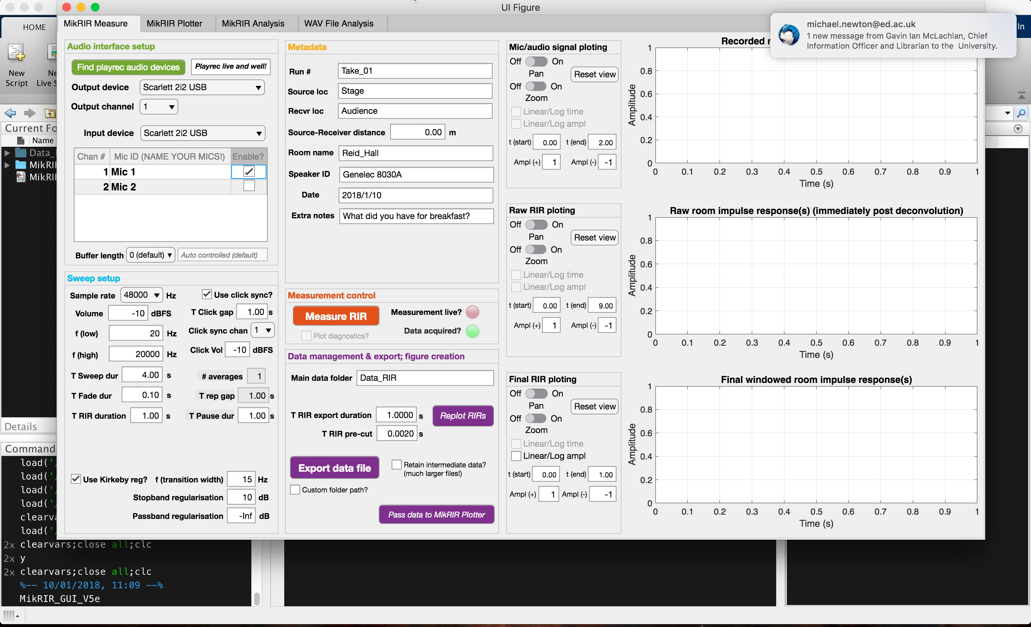
Switch to Finder and create a folder named Focusrite_2i2 inside Data_RIR.
left_click_drag(405, 12, 403, 24)
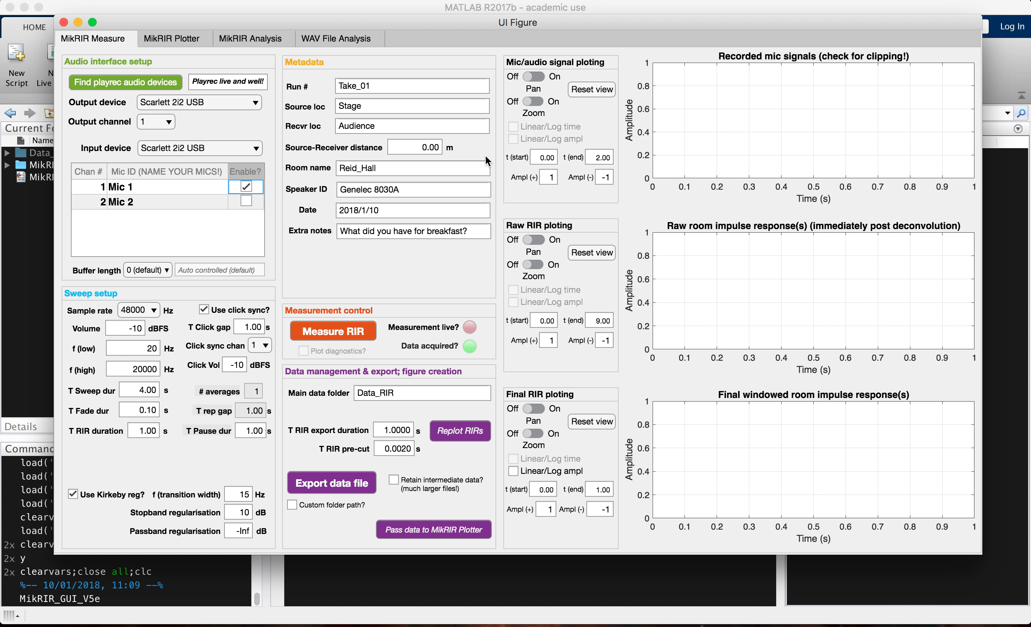
key("super+Tab")
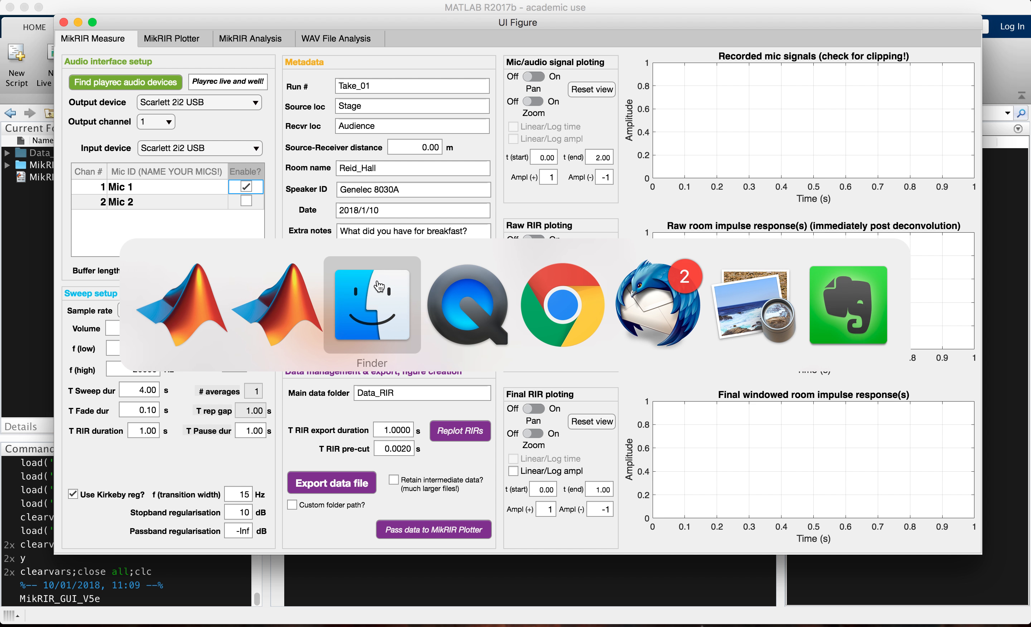
left_click(382, 50)
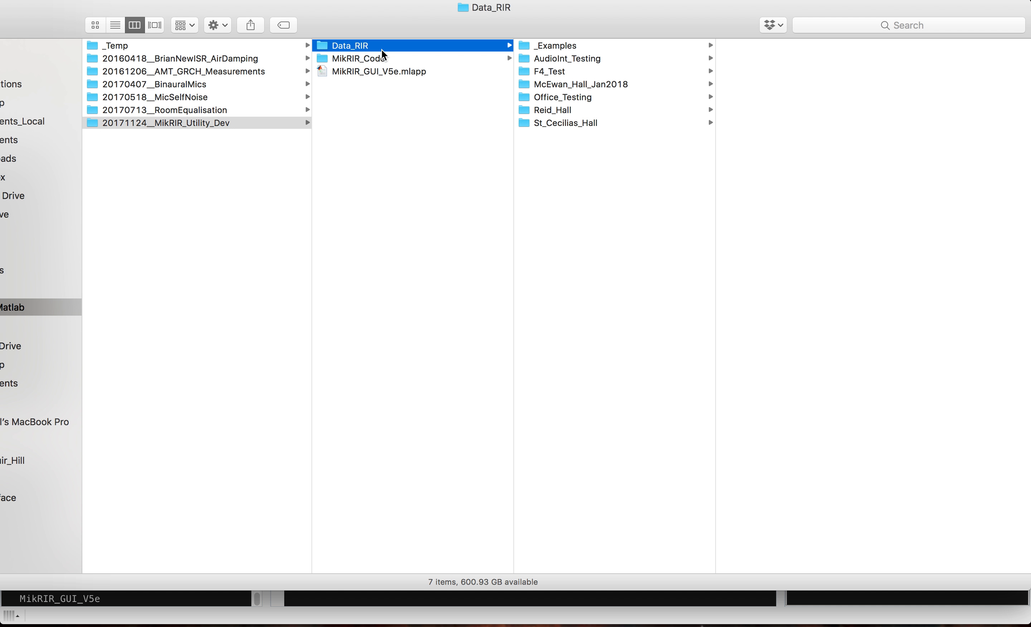
left_click(600, 85)
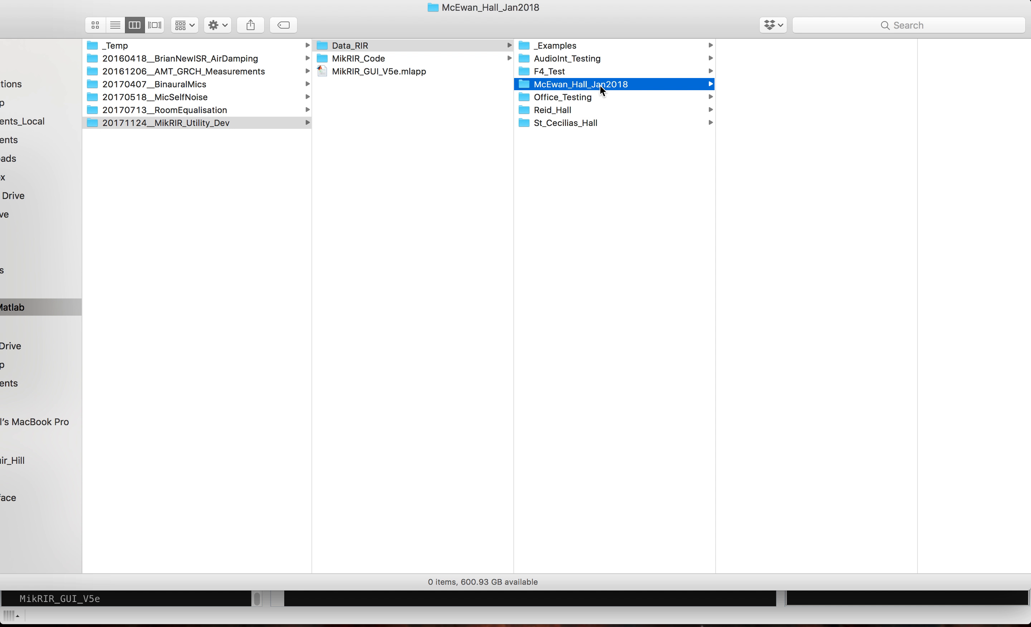
left_click(622, 215)
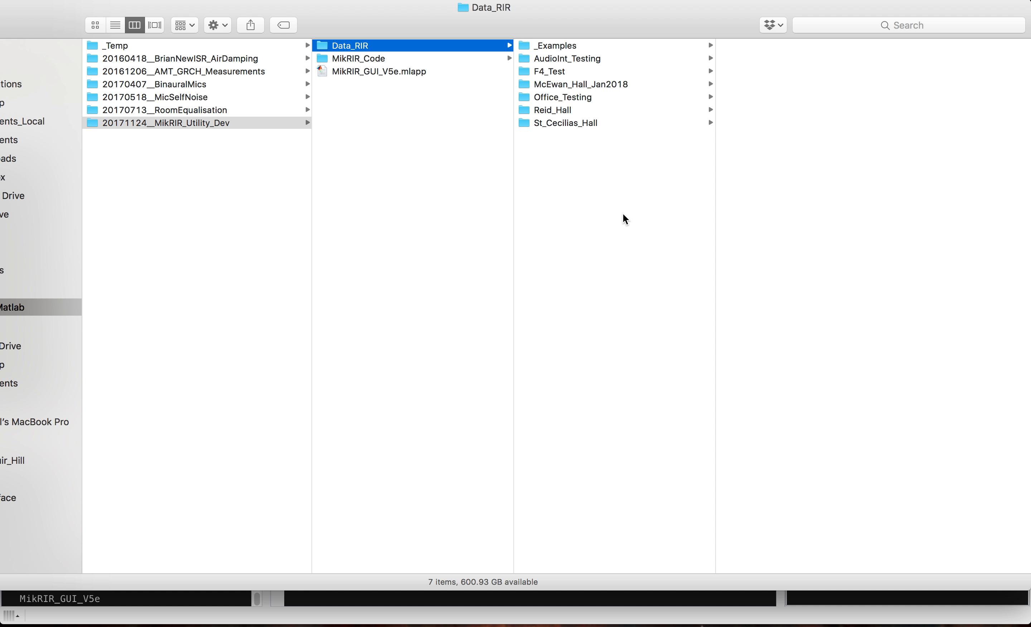
key("super+shift+n")
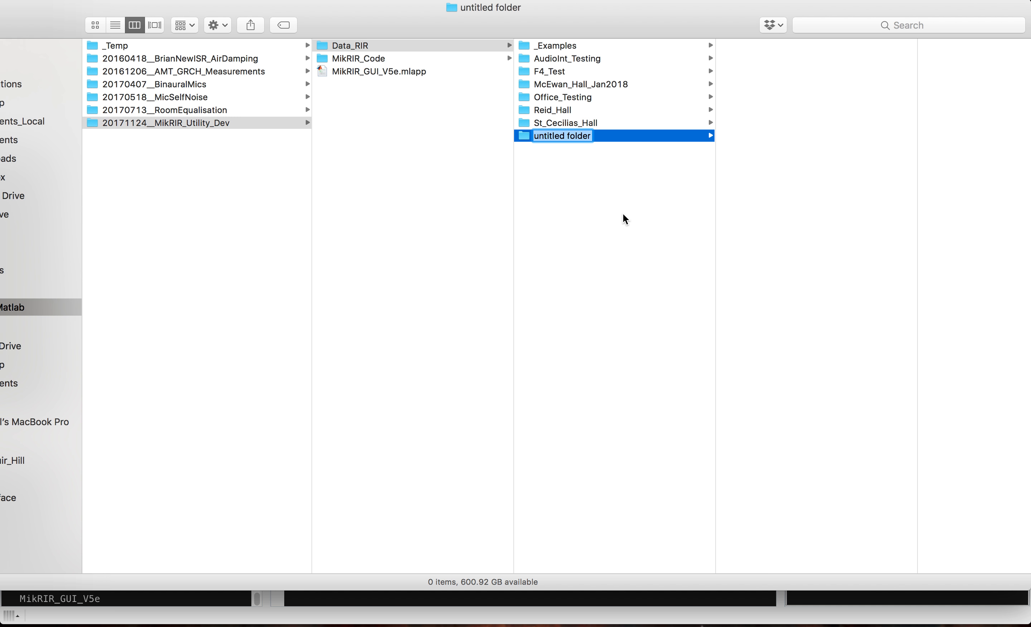
type("Focusrite_2i2")
key("Return")
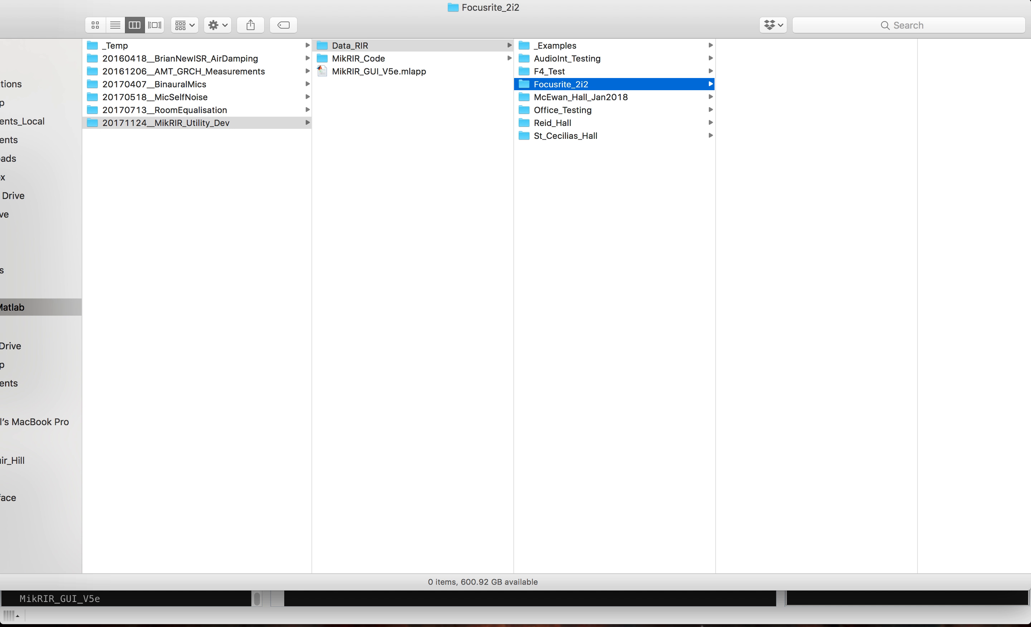
Return to the MikRIR GUI and set the room name to Focusrite_2i2 and the speaker ID to None.
key("super+Tab")
key("super+Tab")
key("super+Tab")
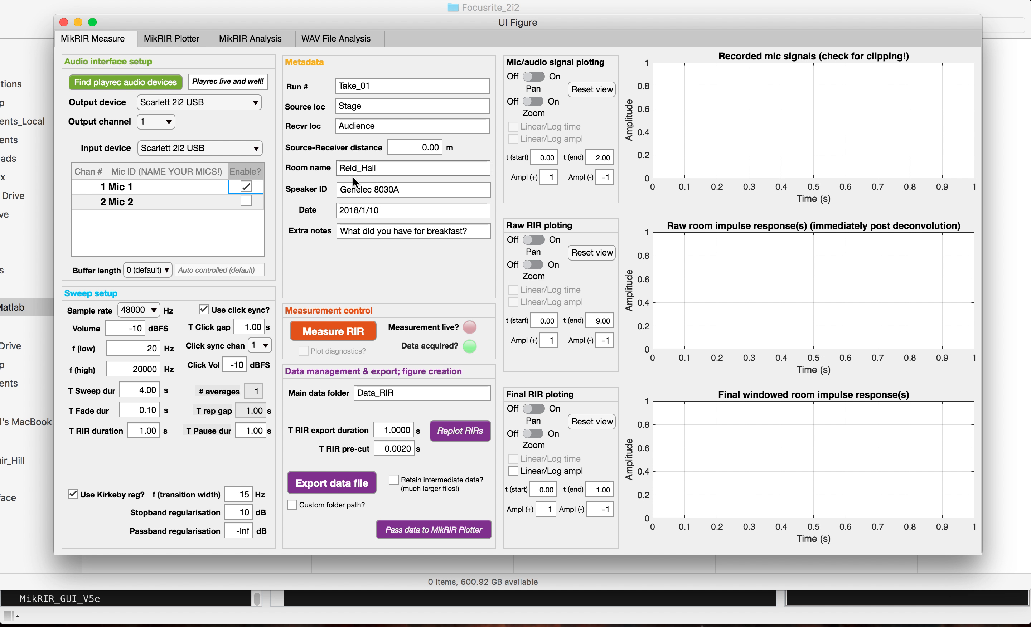
double_click(370, 168)
type("Focusrite_2i2")
left_click(368, 189)
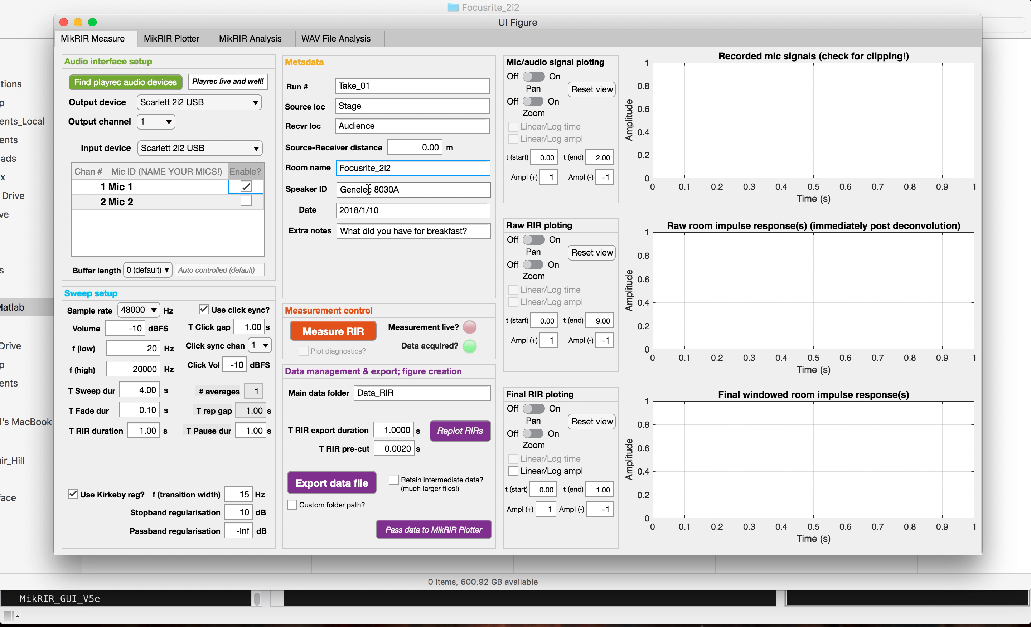
left_click(385, 169)
triple_click(361, 190)
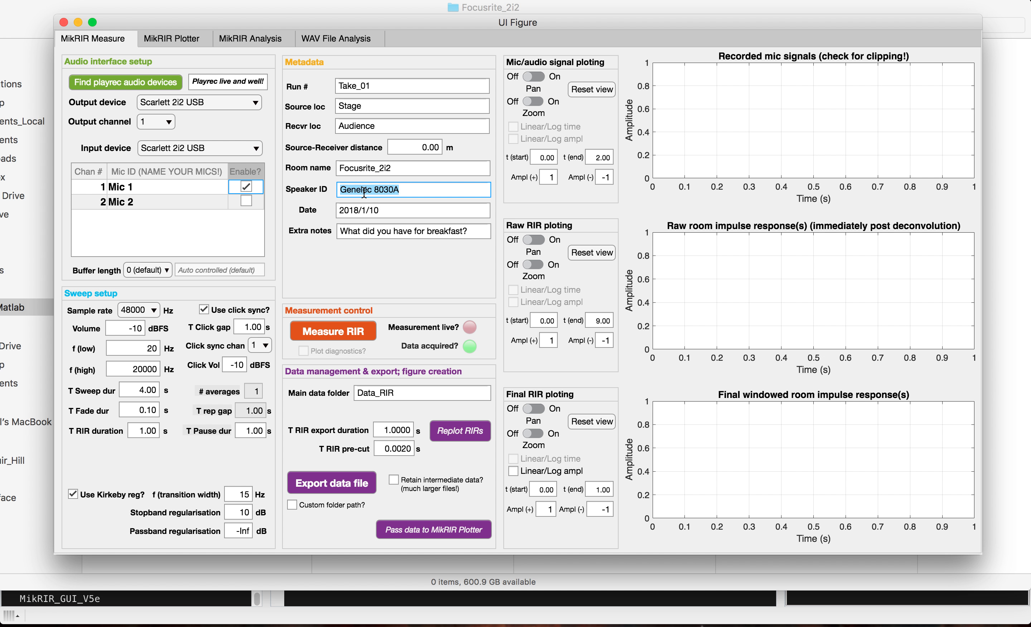
type("None")
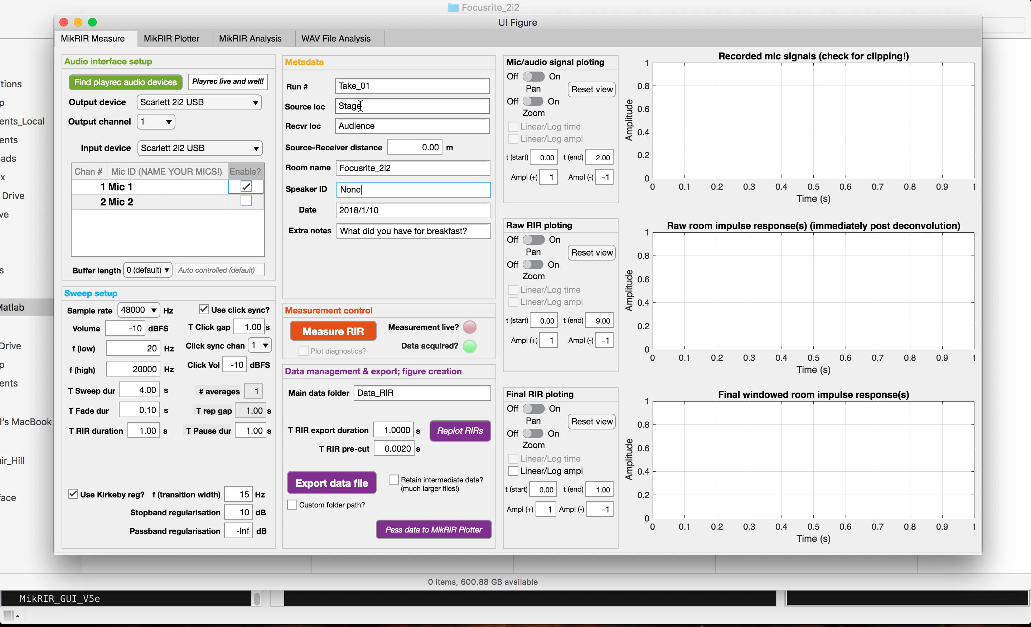
Set the source location to Interfance_Output1 and the receiver location to Interface_Input1 in the metadata.
left_click(377, 107)
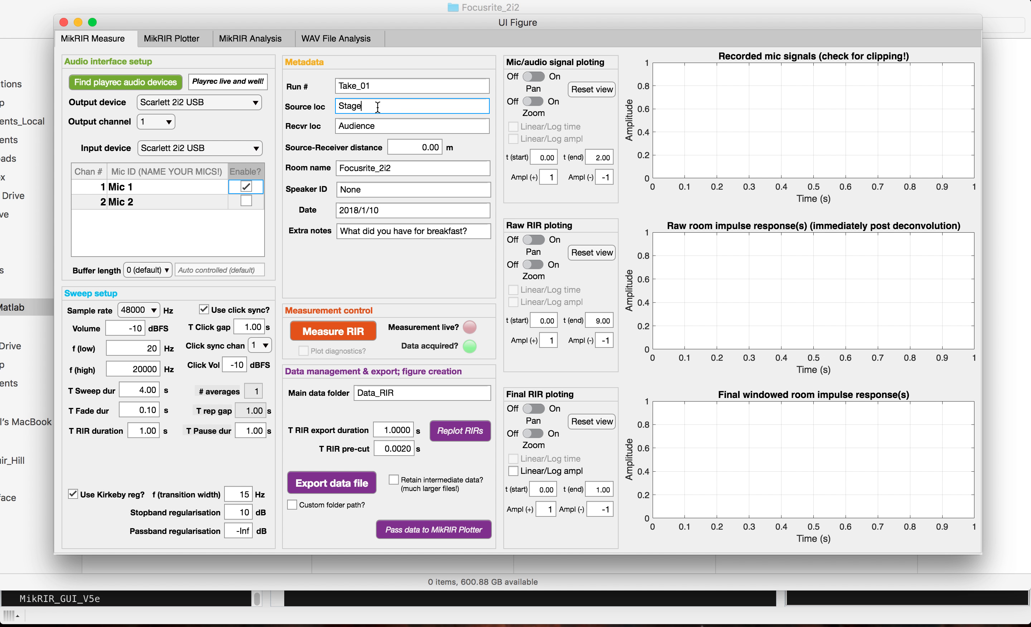
type("_Center")
key("Return")
type("Interfance_Output1")
double_click(356, 126)
type("Interface_Input1")
Try other take numbers in the run name, restore Take_01, and check the Focusrite_2i2 folder in Finder.
left_click(376, 86)
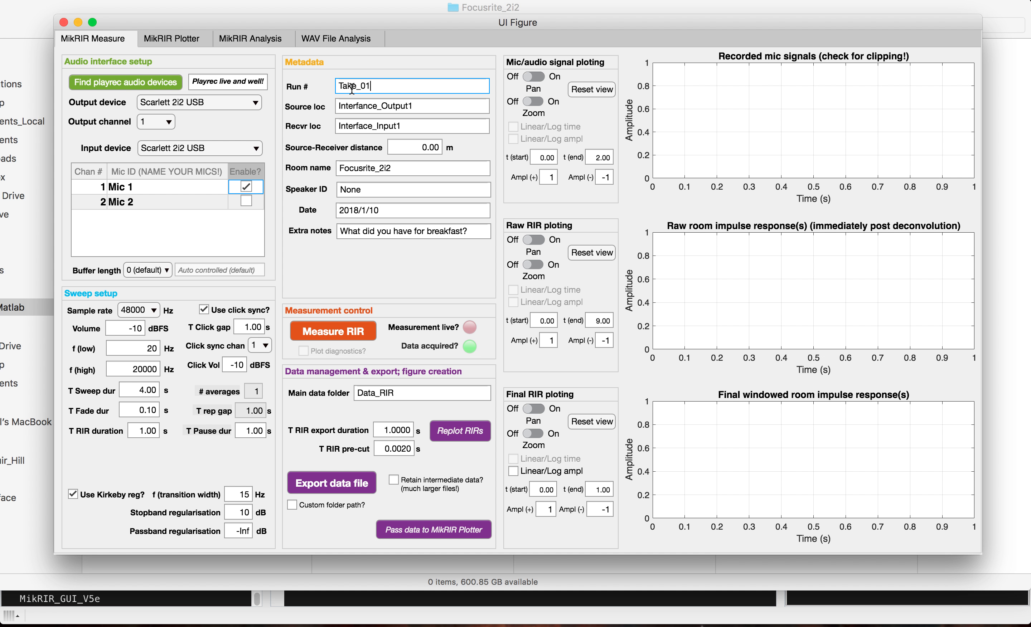
key("BackSpace")
type("2")
key("BackSpace")
type("4")
key("BackSpace")
type("1")
key("super+Tab")
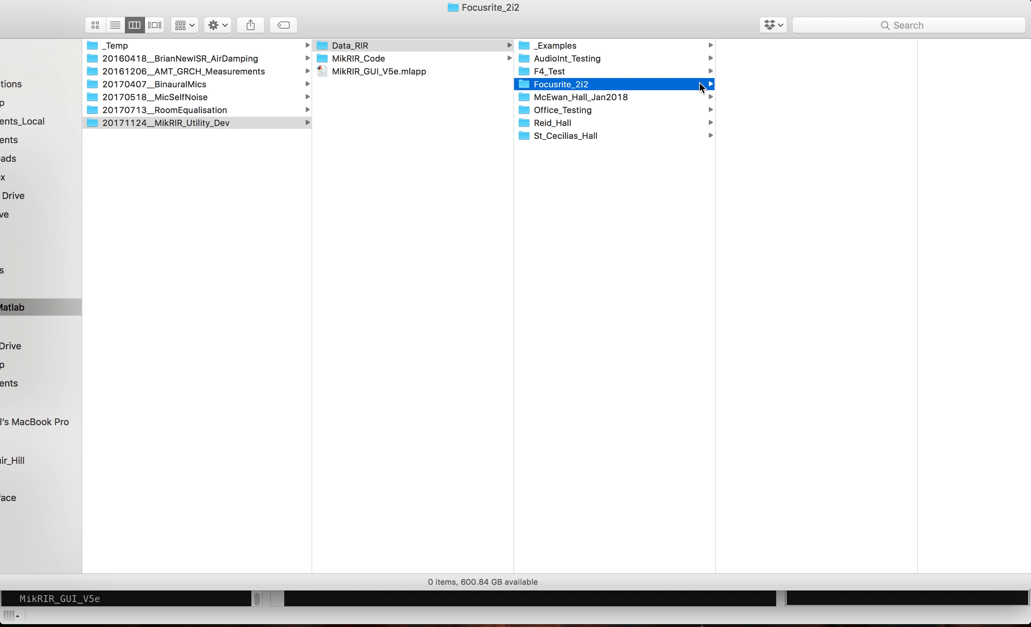
key("super+Tab")
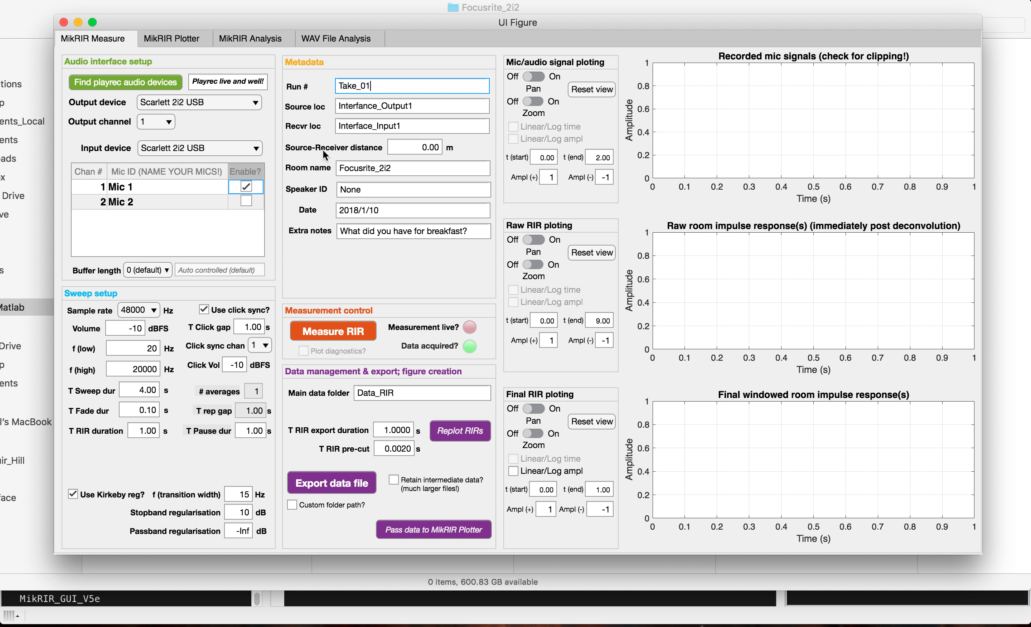
Replace the extra notes in the metadata with "Sun not shining", leaving the source-receiver distance as it is.
left_click(415, 146)
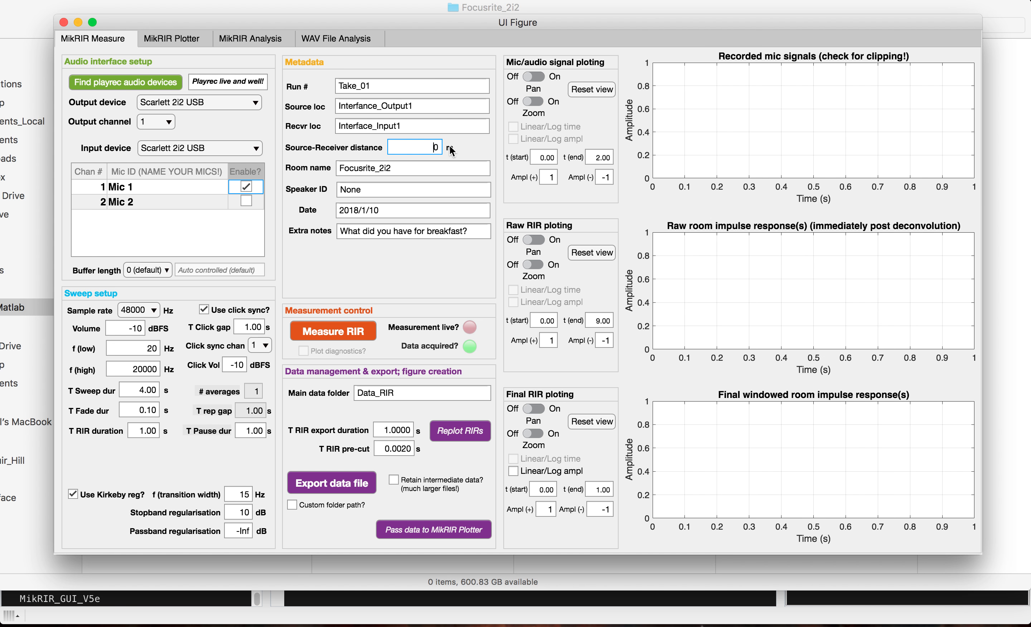
double_click(435, 148)
left_click(418, 125)
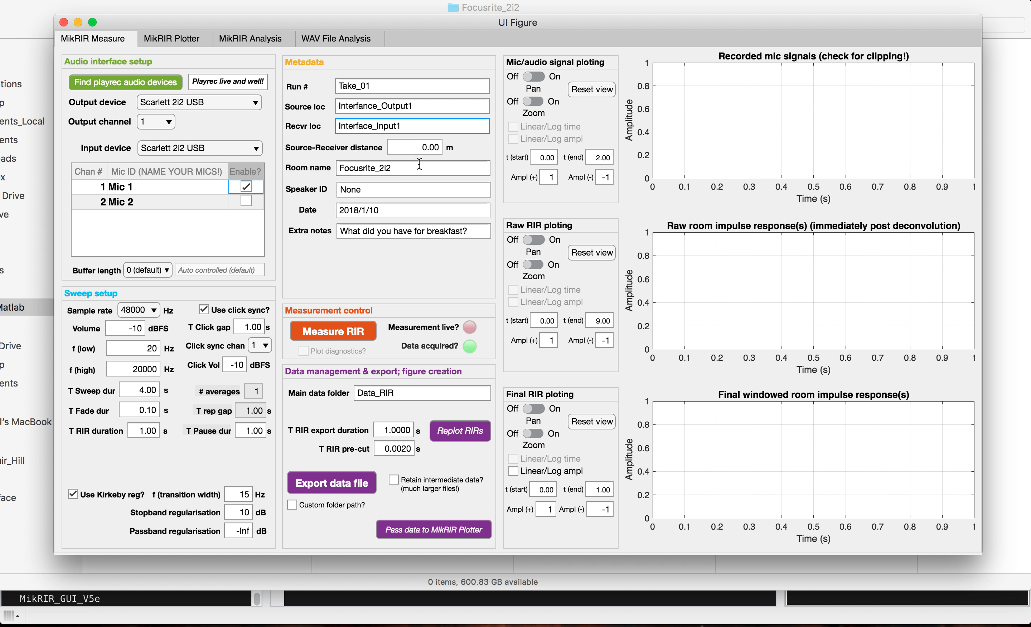
triple_click(354, 231)
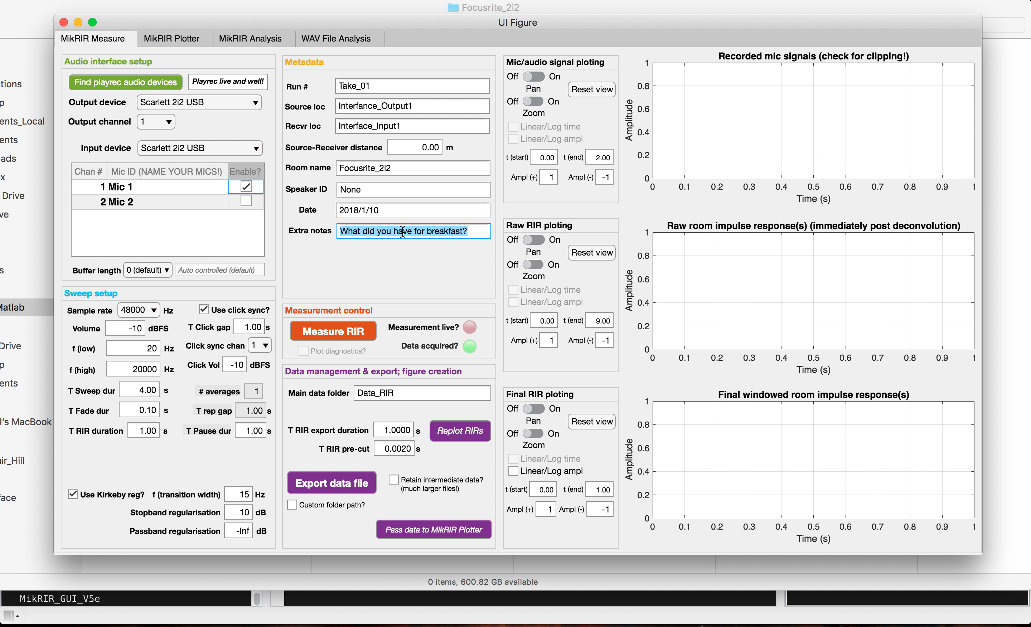
type("Sun not shining")
left_click(388, 210)
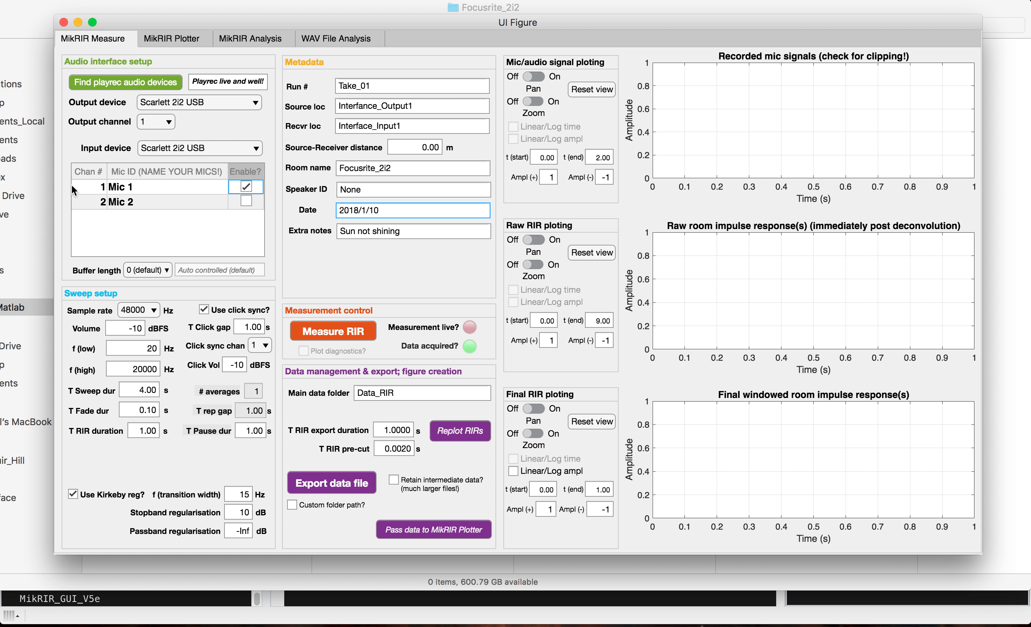
Rename the channel 1 microphone as Direct In 1, with only channel 1 enabled.
left_click(244, 202)
left_click(245, 186)
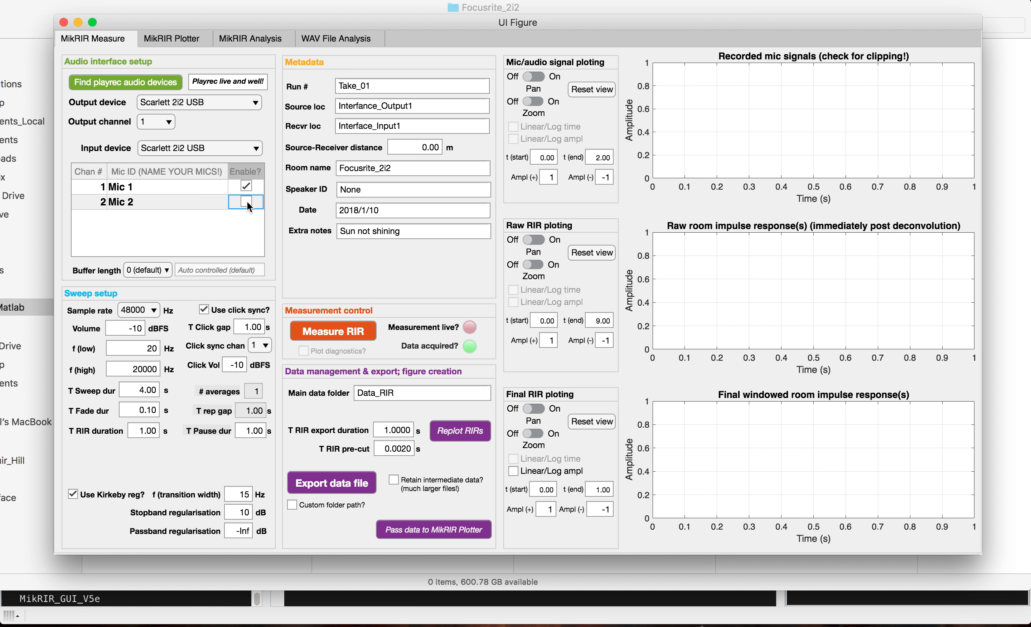
double_click(129, 190)
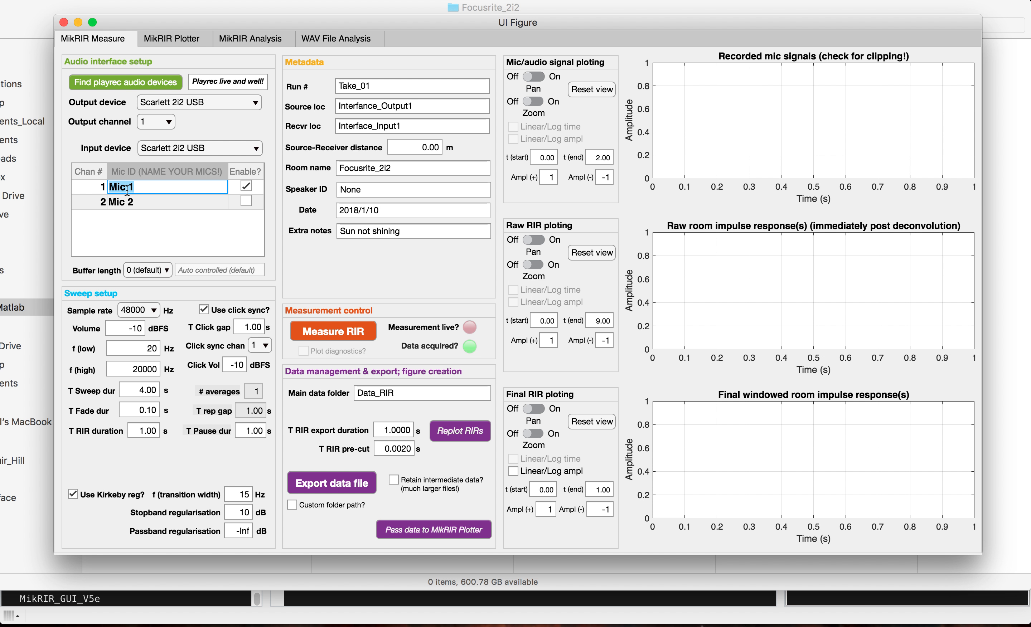
type("Direct In")
left_click(115, 227)
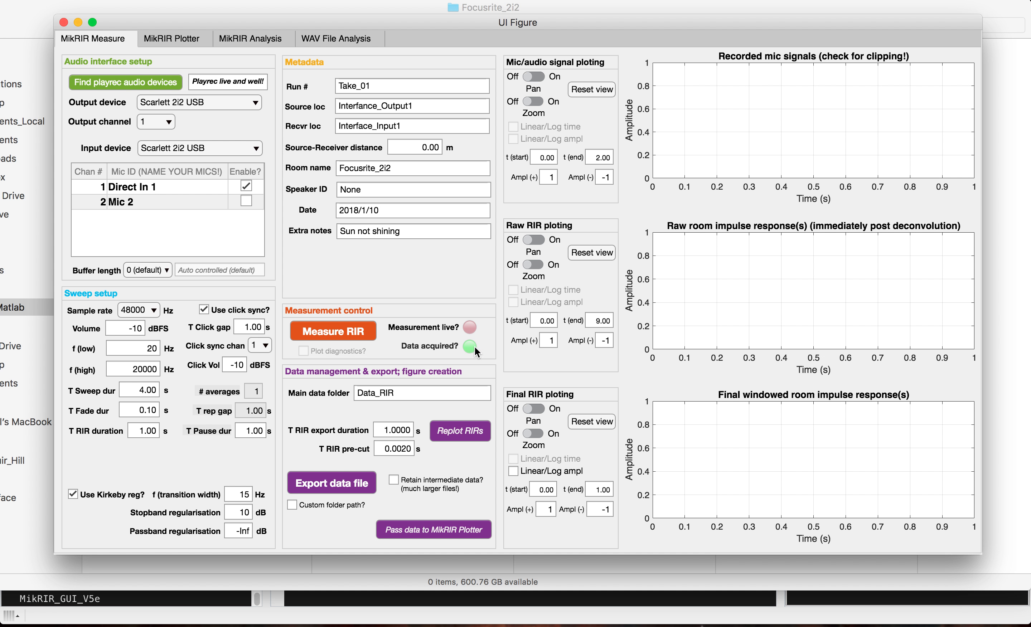
Run the RIR measurement and turn on zoom for the raw RIR plot.
left_click(330, 333)
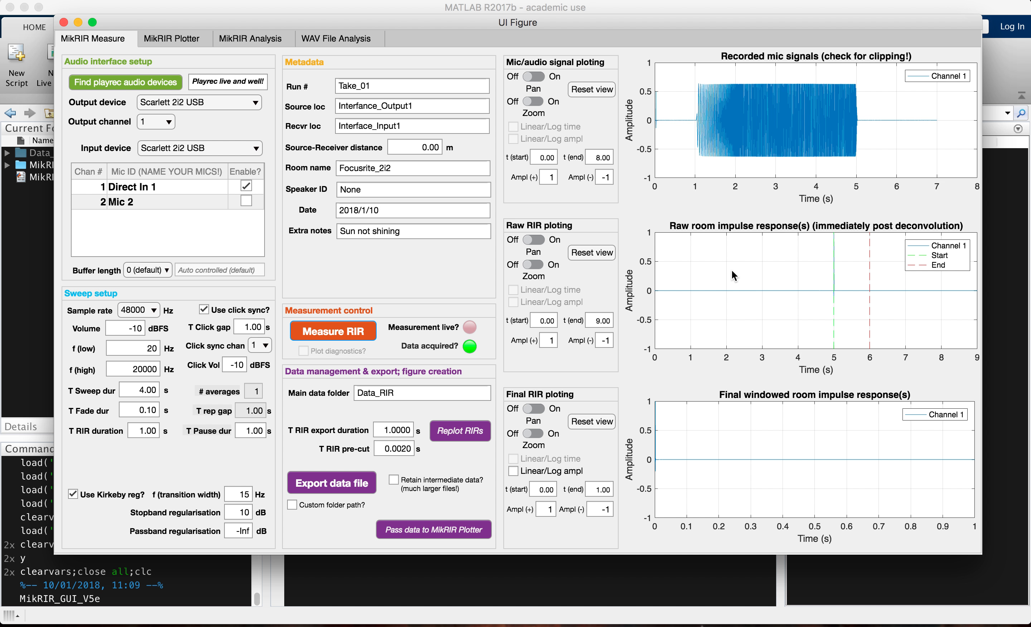
left_click(535, 265)
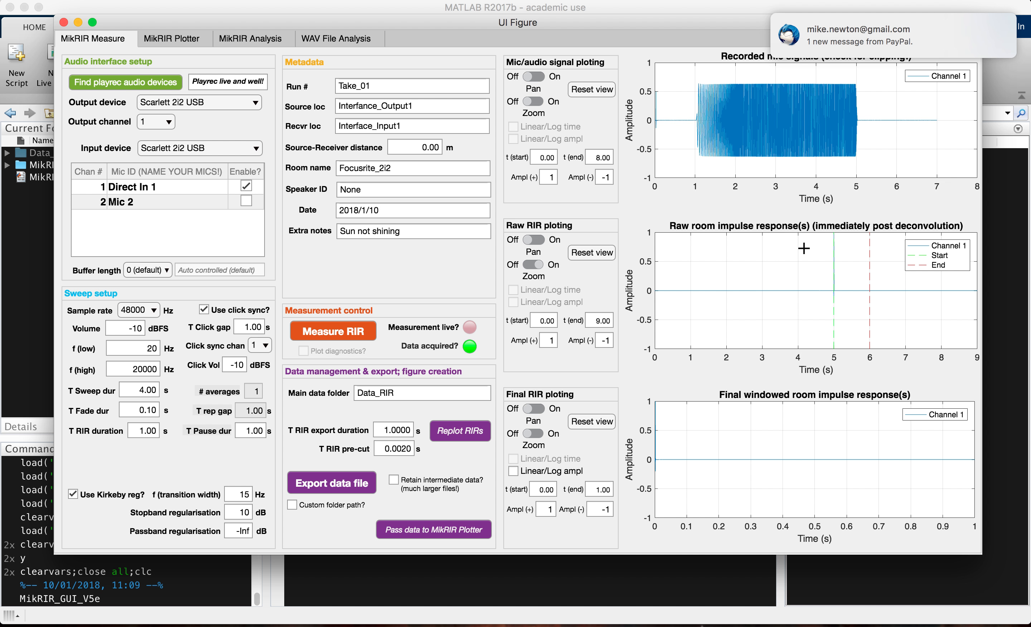
Zoom in closely on the impulse at 5 s in the raw RIR plot, including the window start marker.
left_click_drag(818, 241, 886, 305)
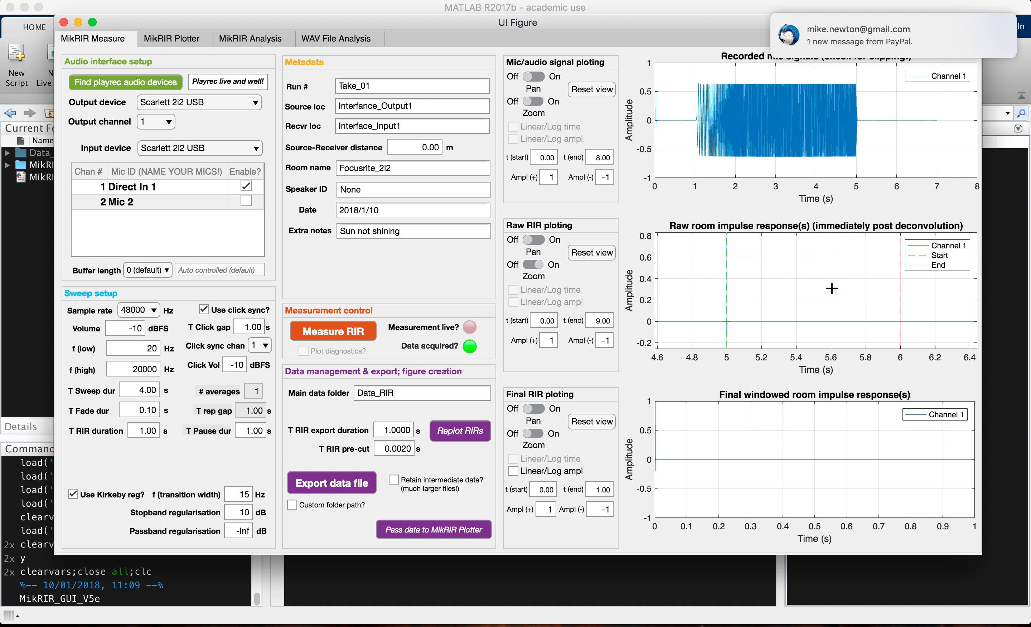
left_click_drag(717, 242, 738, 345)
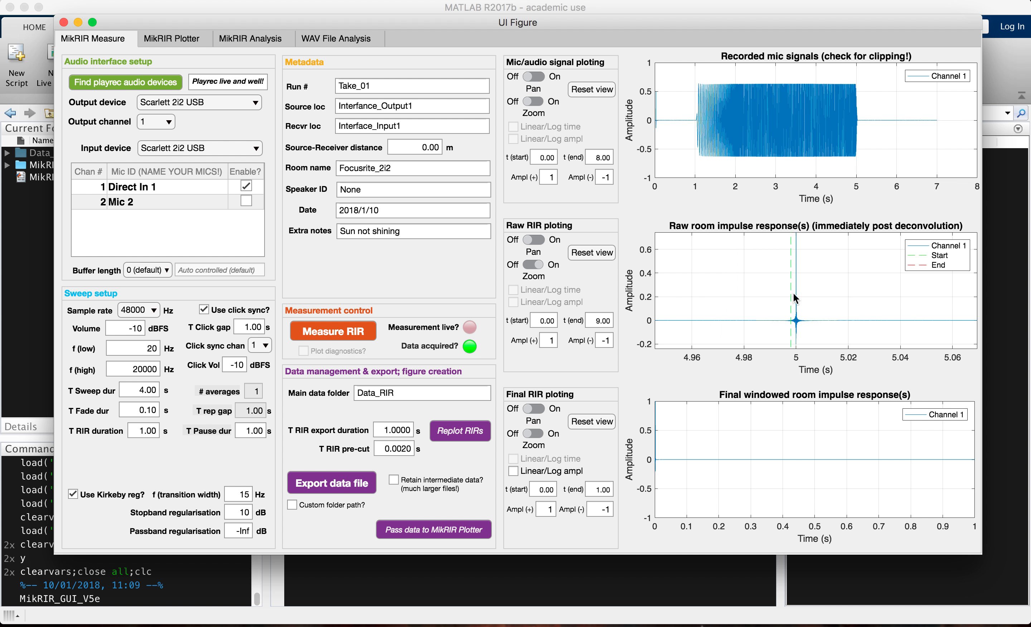
left_click_drag(781, 242, 813, 347)
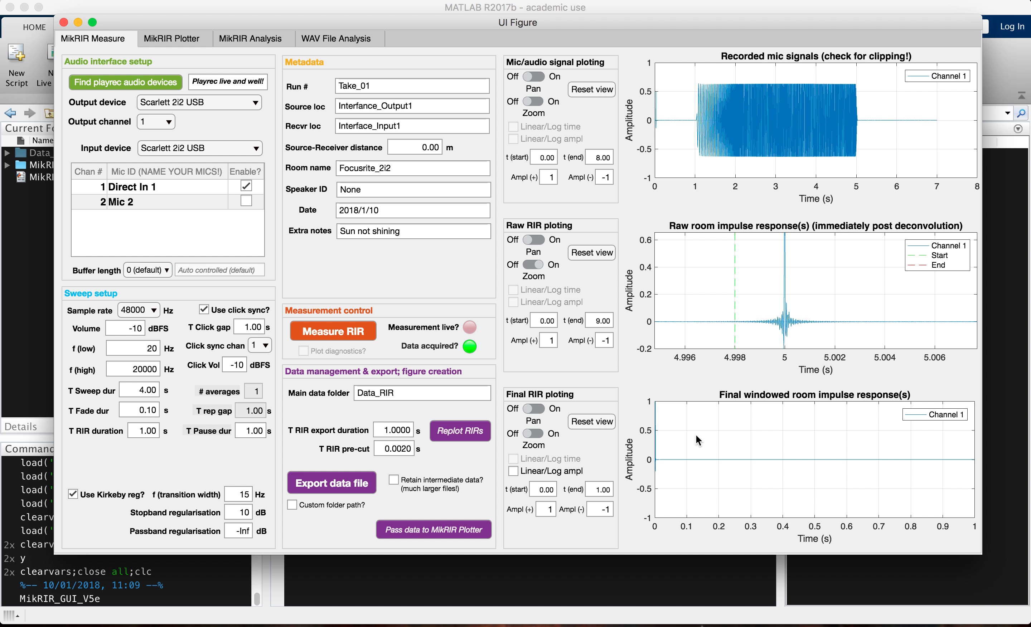
Enable zoom for the final RIR plot and magnify the windowed impulse near the start of the time axis.
left_click(552, 434)
left_click_drag(667, 487, 652, 388)
left_click_drag(789, 424, 826, 501)
left_click_drag(738, 406, 911, 511)
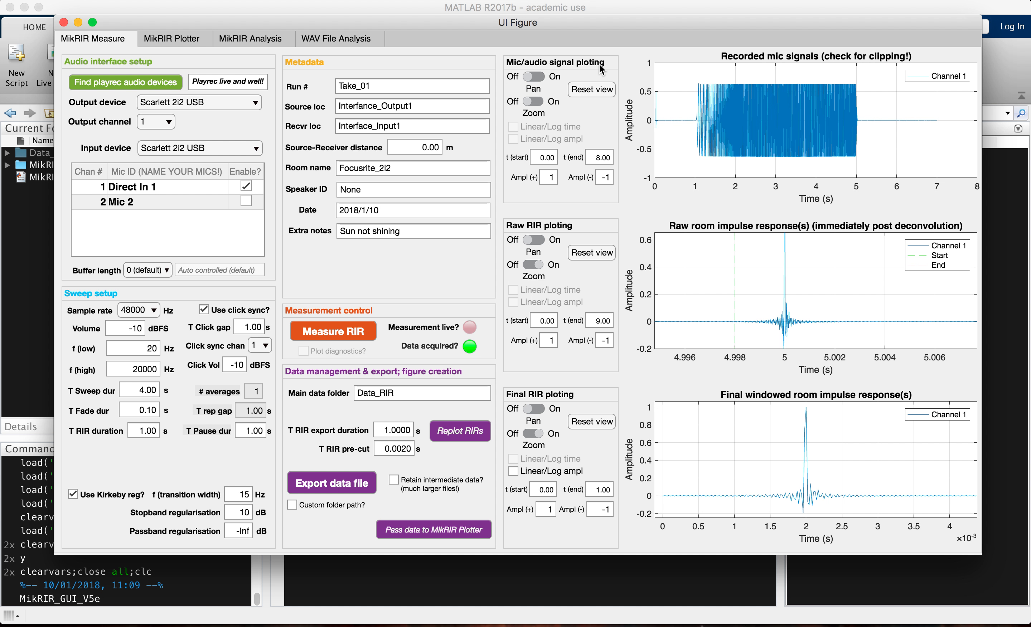
Reset the raw RIR plot view and zoom in again to examine the gap between the start marker and the impulse.
left_click(599, 255)
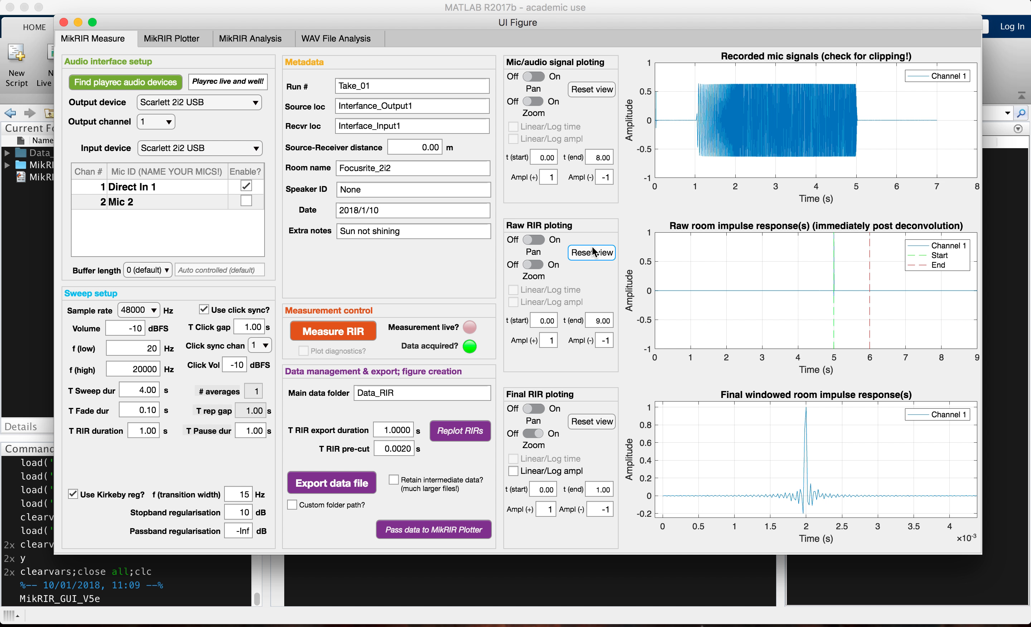
left_click_drag(819, 248, 853, 325)
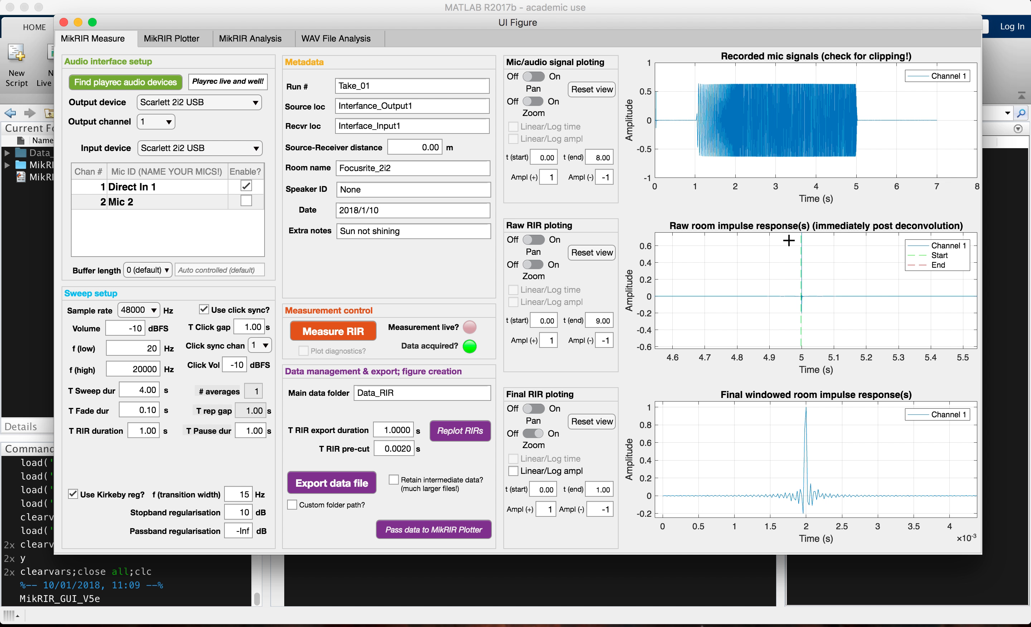
left_click_drag(788, 241, 821, 335)
left_click_drag(763, 242, 805, 341)
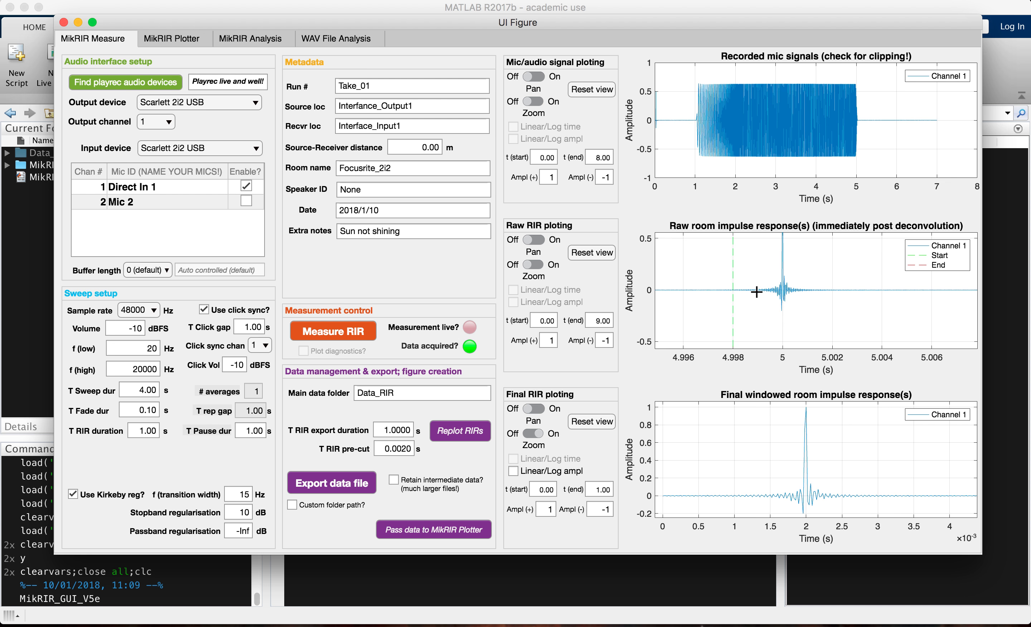
Set the RIR pre-cut to 0.004 s and replot the RIRs.
left_click(408, 448)
type("4")
left_click(456, 426)
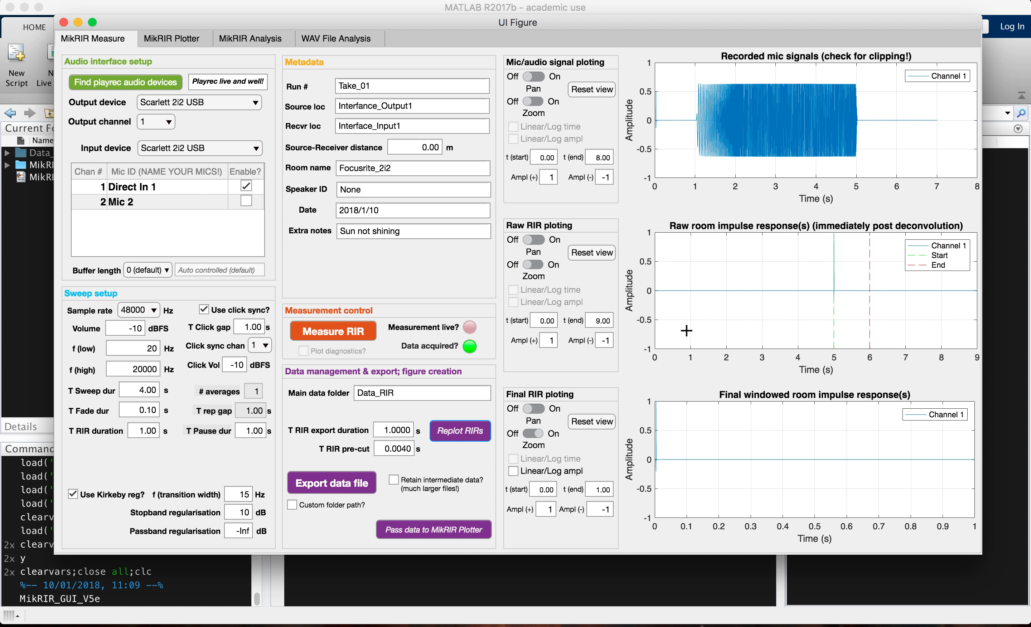
Zoom in on the impulse in both the raw and final RIR plots to inspect the 0.004 s pre-cut.
left_click_drag(816, 248, 852, 328)
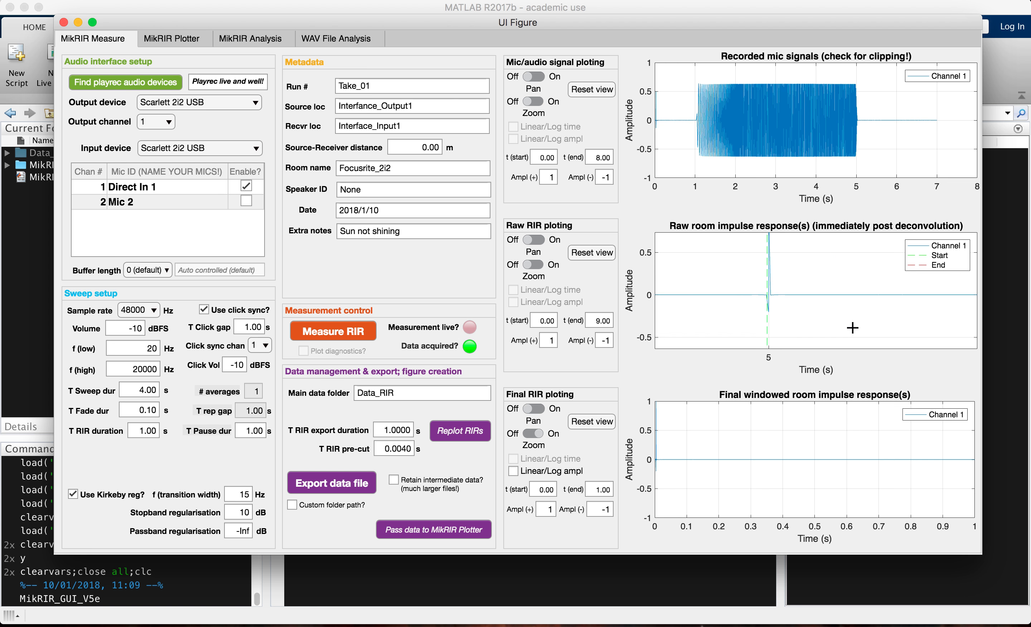
left_click_drag(757, 237, 797, 344)
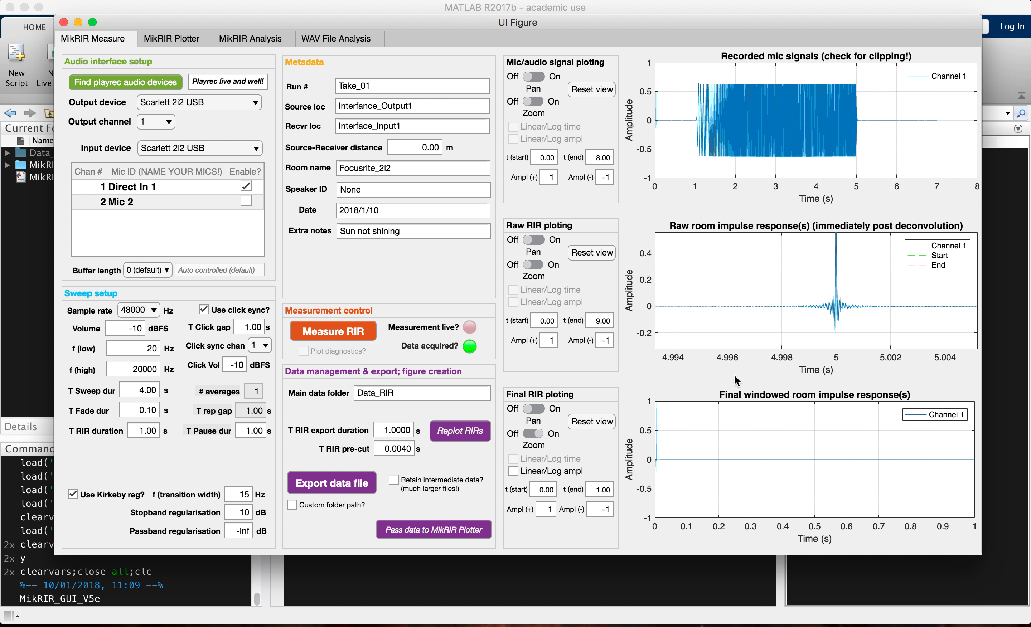
left_click_drag(669, 479, 645, 389)
left_click_drag(814, 429, 843, 527)
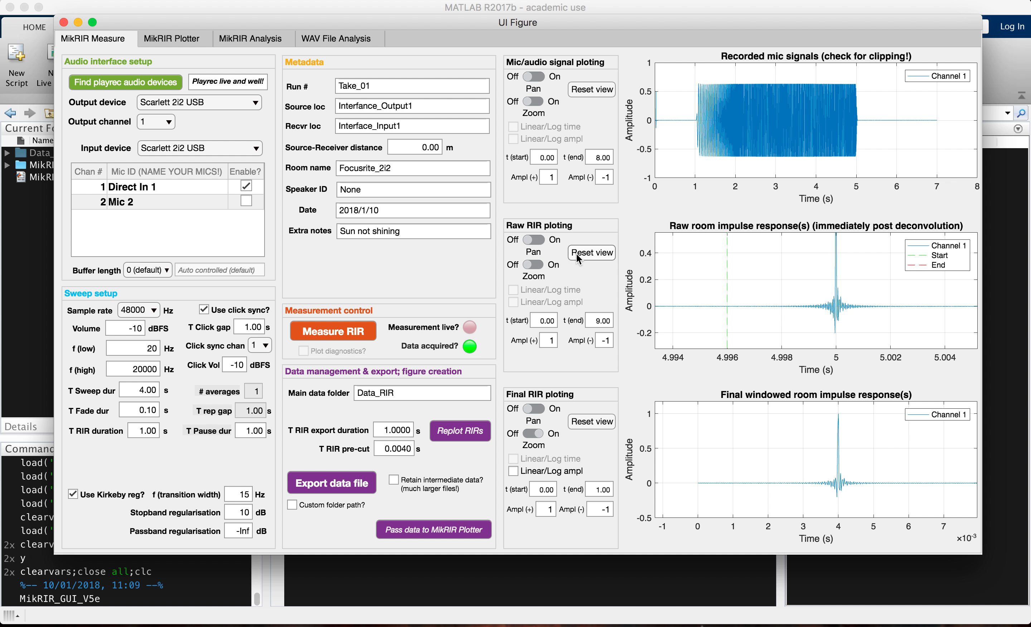
Pan the raw RIR plot sideways across the impulse, magnify the final RIR peak, and reset the final plot's view.
left_click(538, 240)
left_click_drag(838, 316, 697, 324)
left_click_drag(798, 325, 843, 334)
left_click_drag(863, 452, 821, 459)
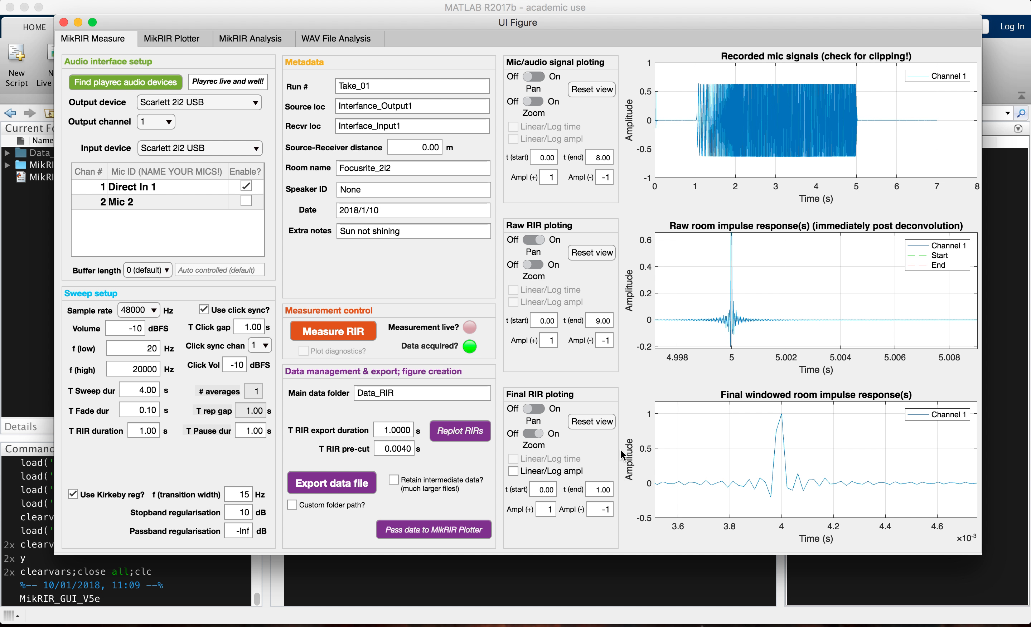
left_click(600, 424)
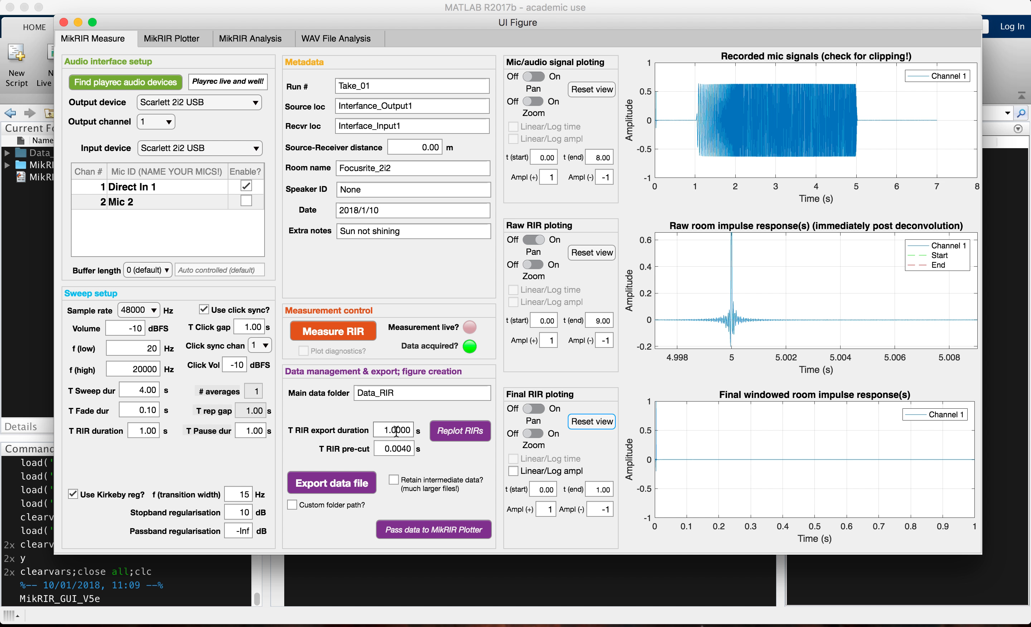
Set the RIR pre-cut to 0.01 s and the export duration to 0.1 s, and replot the RIRs.
left_click(407, 449)
left_click(391, 428)
double_click(404, 429)
type("0.1")
left_click(453, 431)
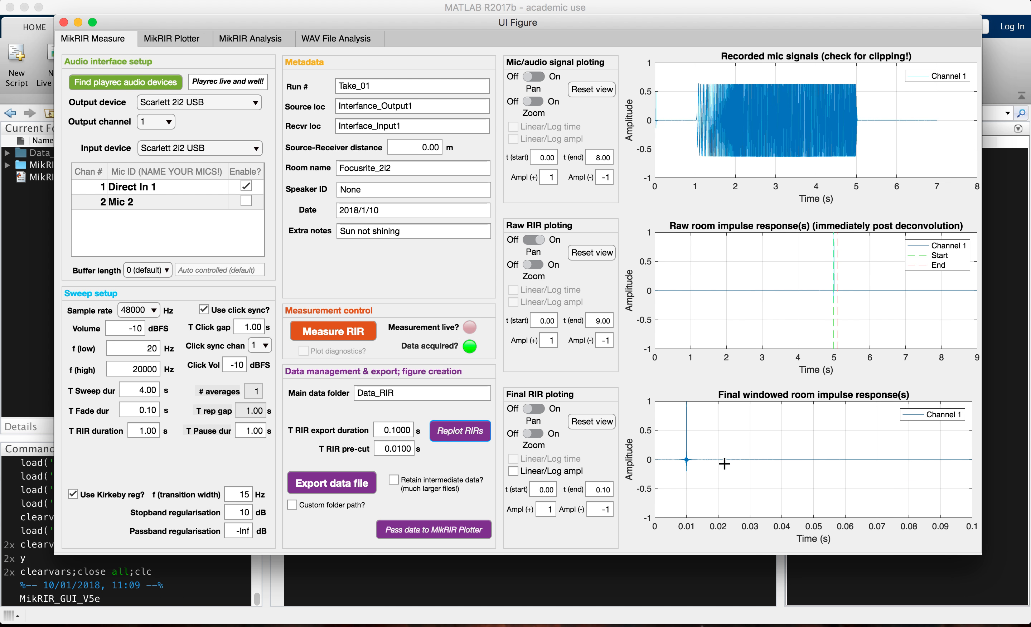
Shorten the RIR export duration to 0.04 s and replot the RIRs.
left_click(388, 429)
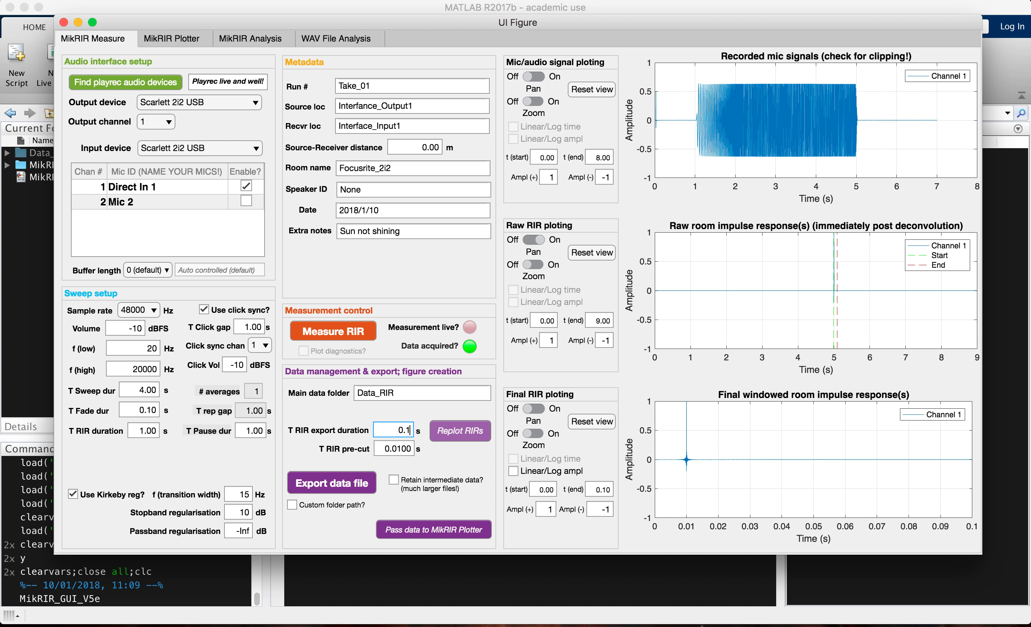
key("BackSpace")
key("BackSpace")
type(".04")
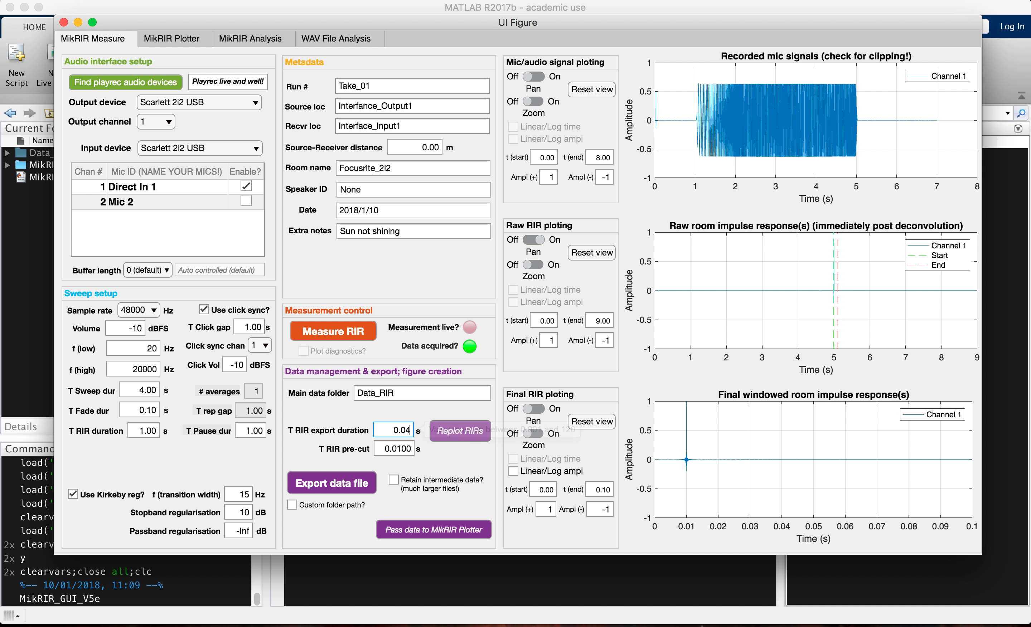
left_click(466, 433)
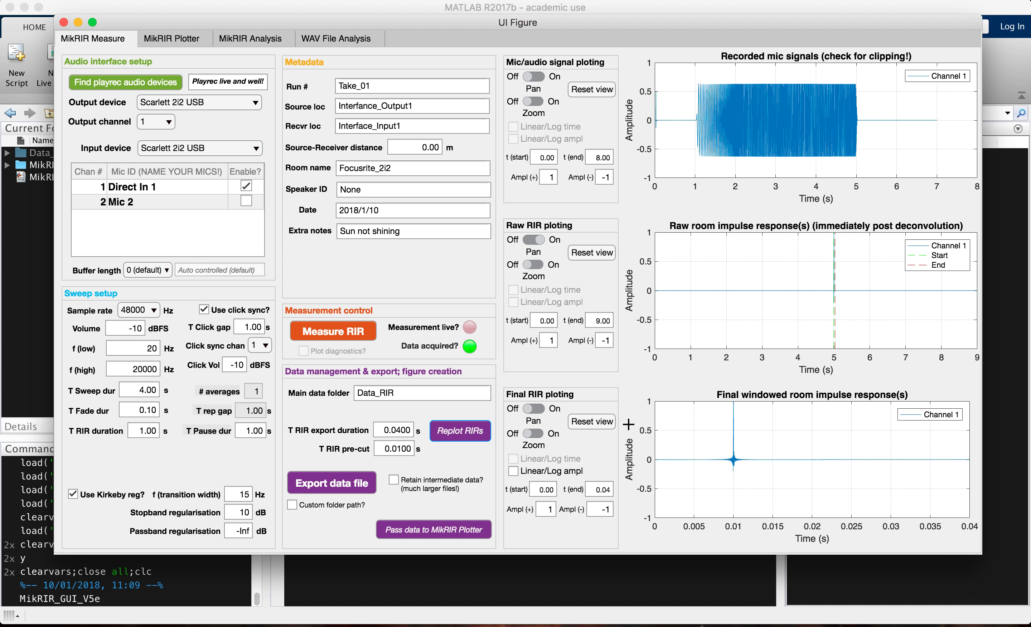
Set the RIR export duration to 0.02 s, replot the RIRs, and export the Take_01 data file.
left_click(401, 427)
left_click(473, 432)
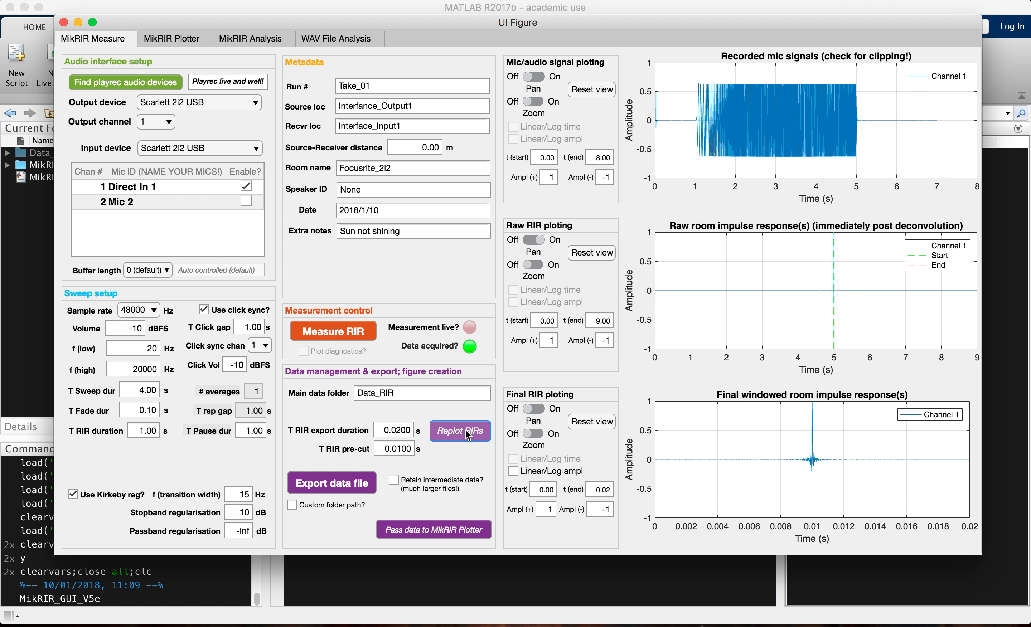
left_click(330, 484)
Switch to the main MATLAB window and read the full export report in the Command Window.
key("super+Tab")
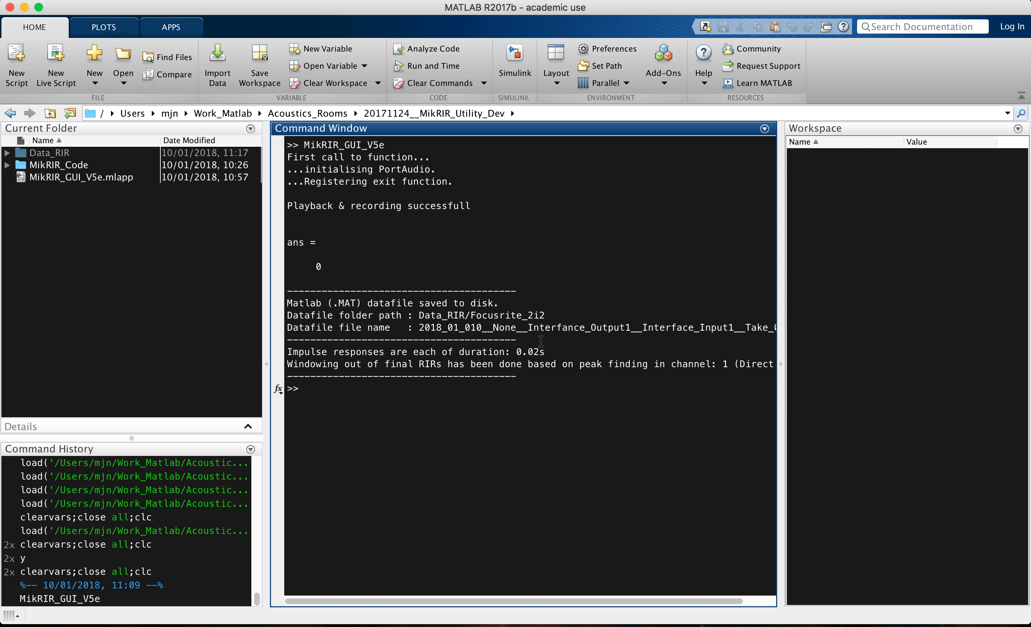
scroll(497, 321, "right", 3)
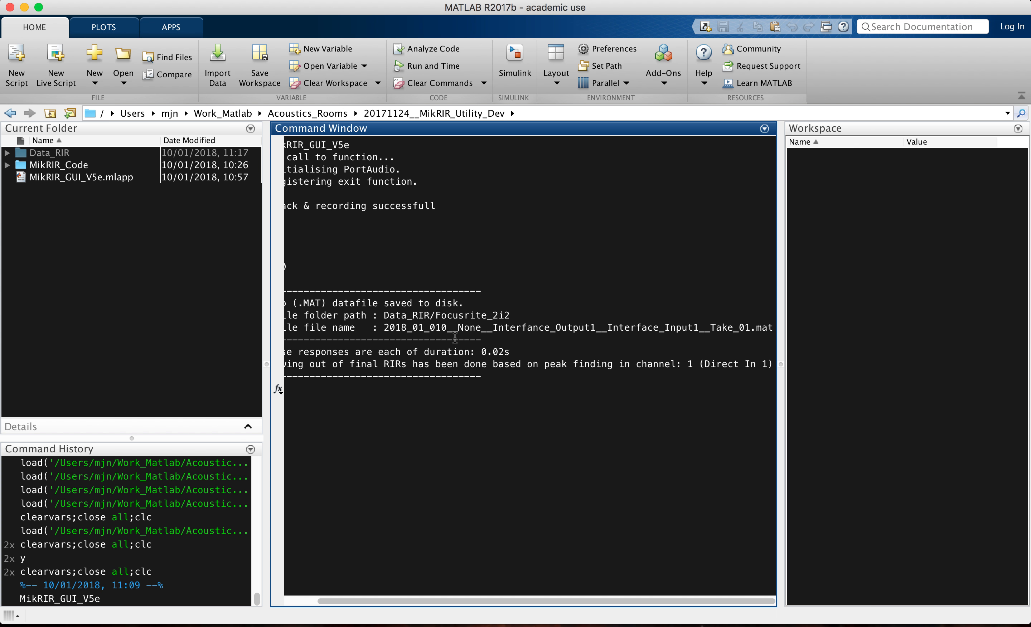
scroll(648, 342, "left", 3)
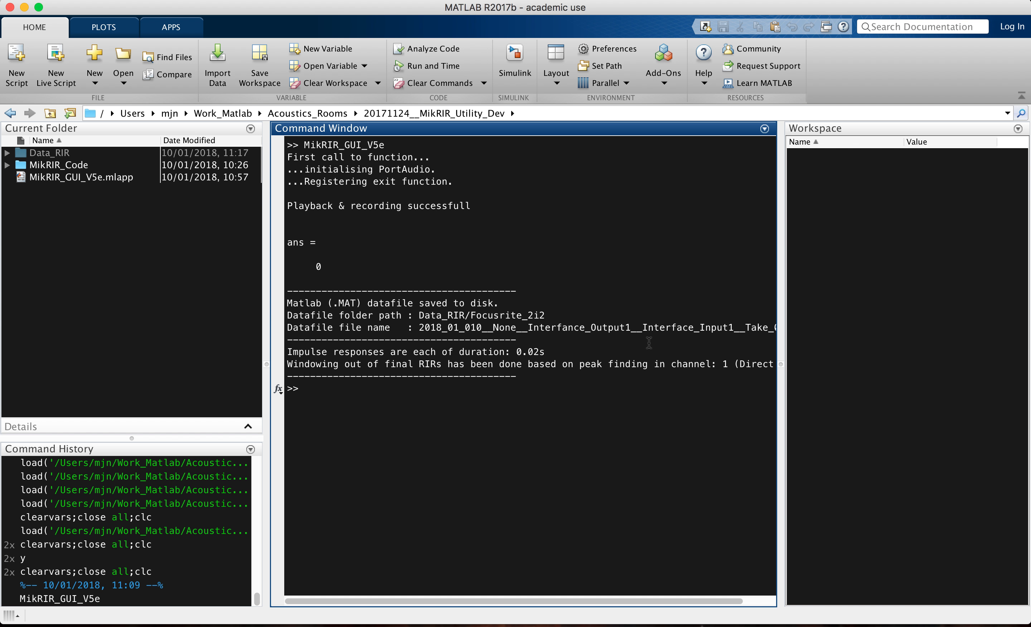
Switch to Finder and preview the exported Take_01 .mat file in the Focusrite_2i2 folder.
key("super+Tab")
key("super+Tab")
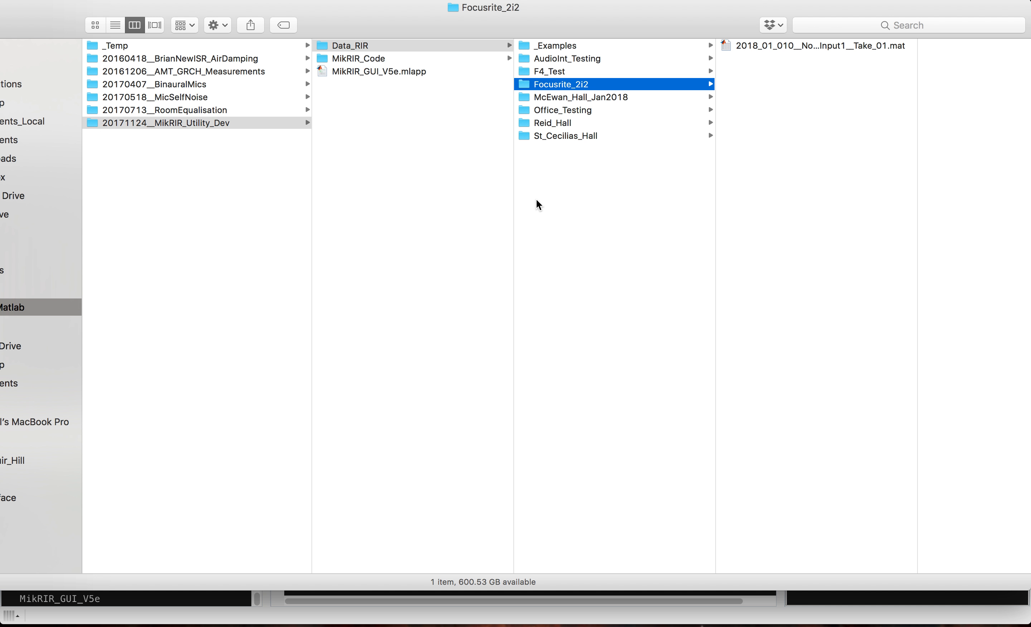
left_click(742, 47)
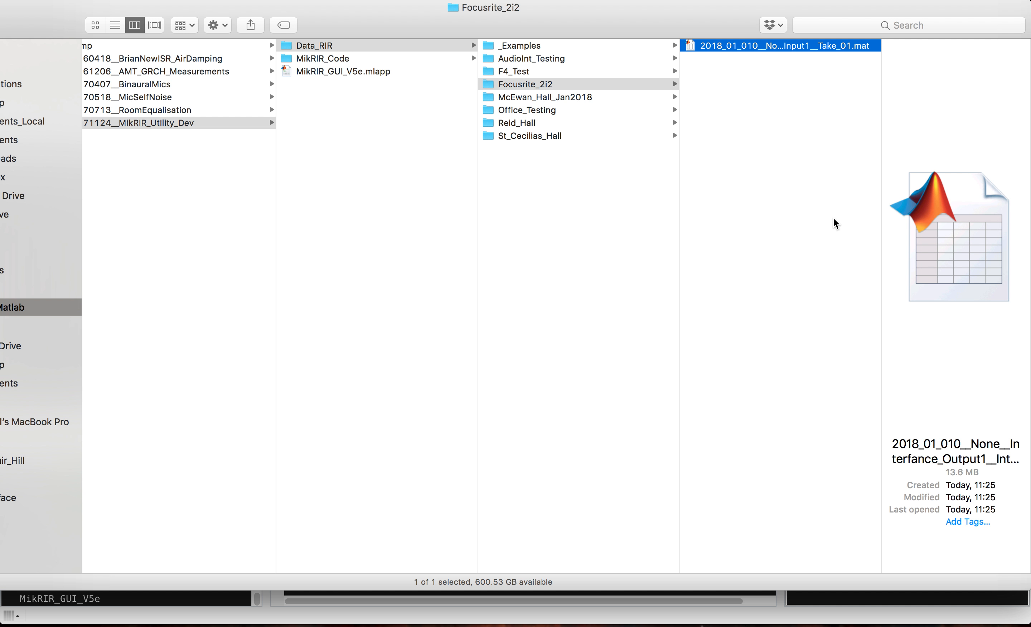
left_click(796, 150)
left_click(773, 47)
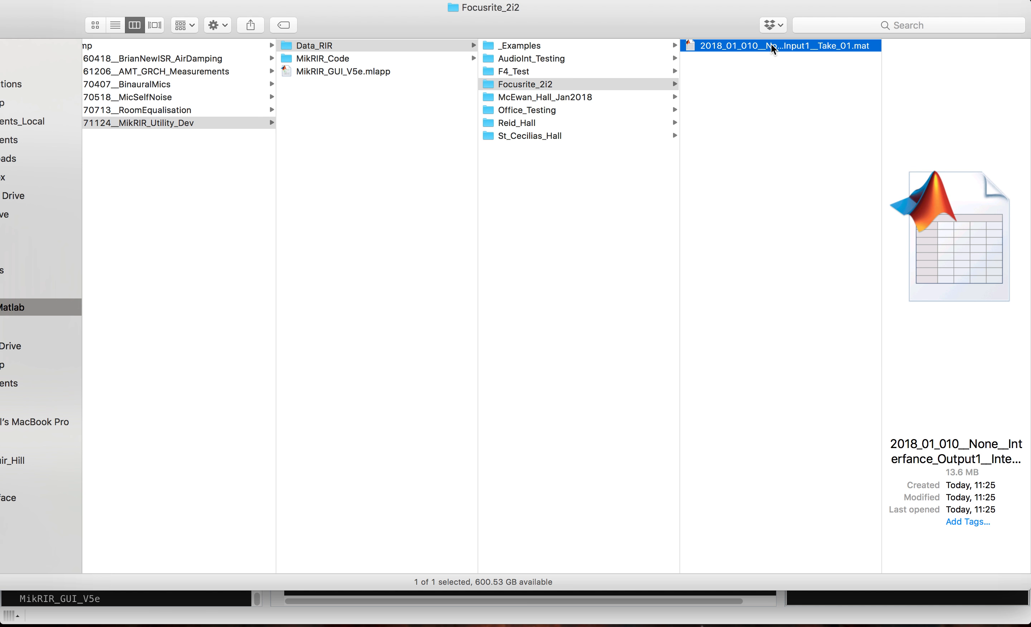
key("space")
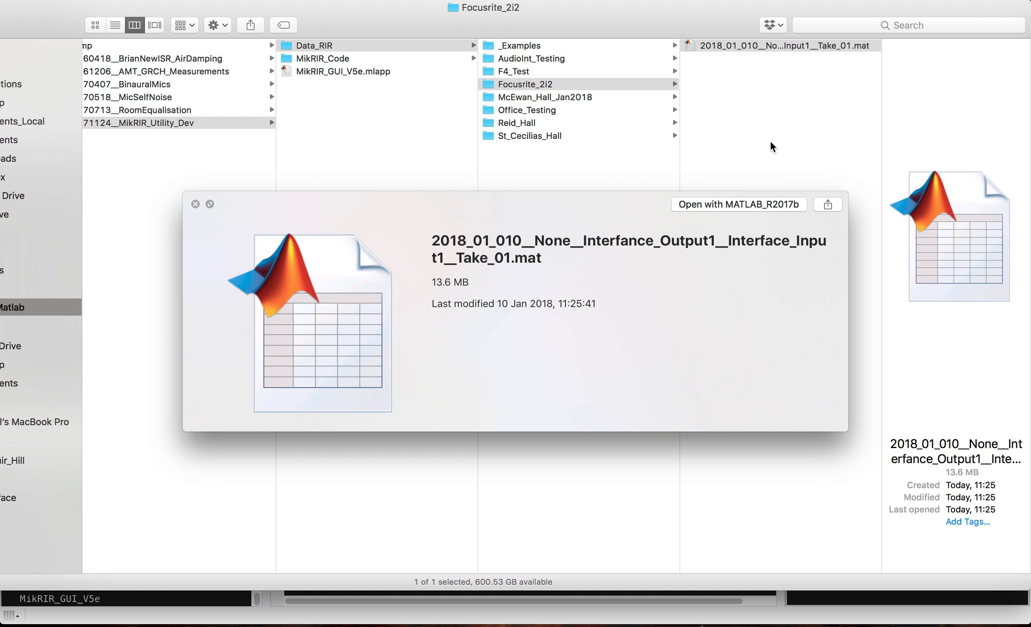
key("space")
Return to the MikRIR GUI, rename the run as Take_02, and run the RIR measurement again.
key("super+Tab")
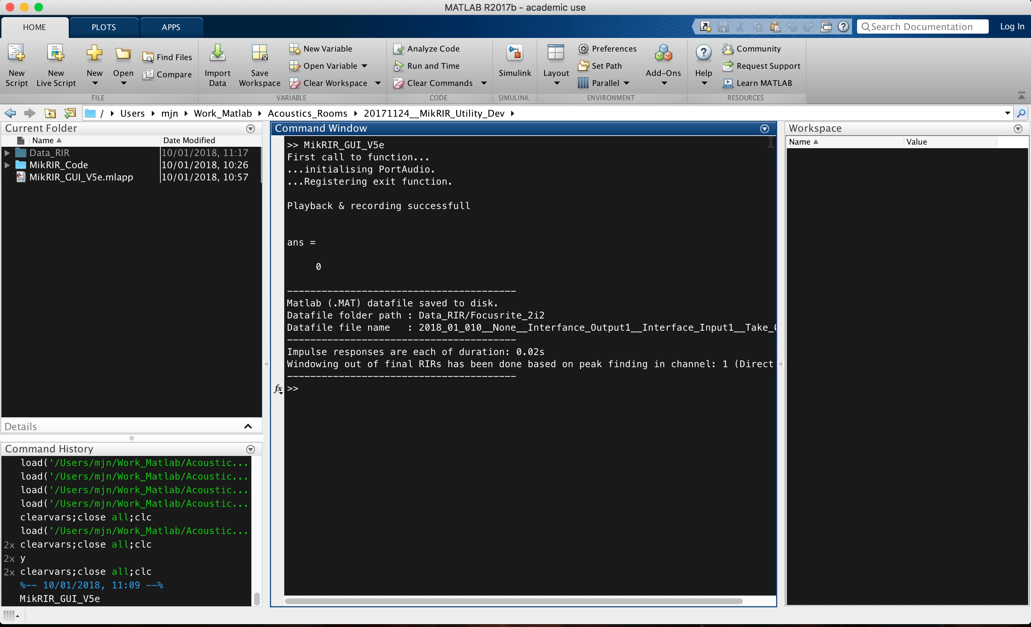
key("super+Tab")
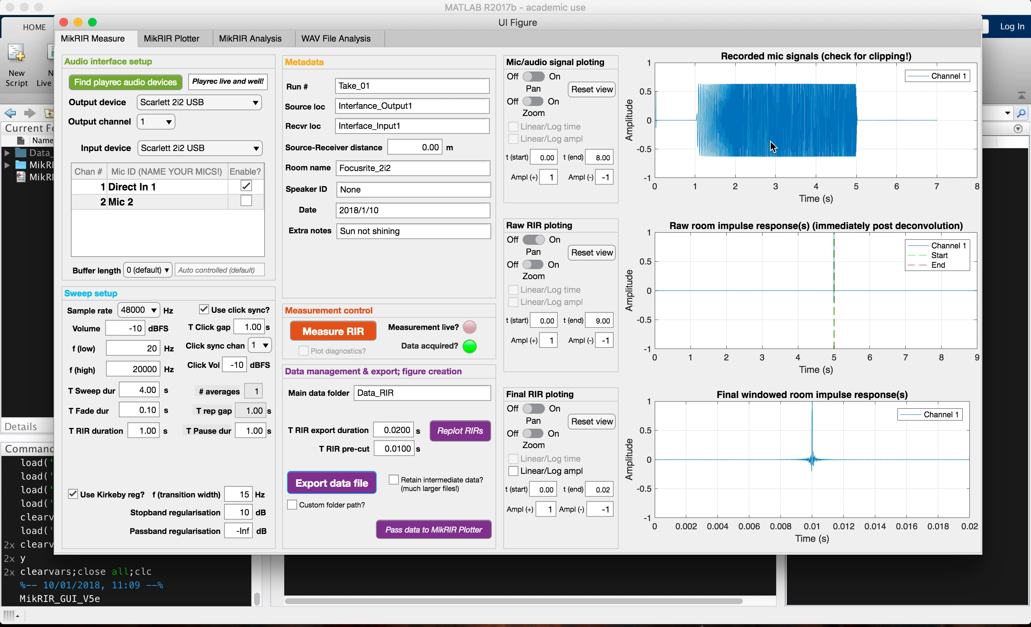
left_click(382, 85)
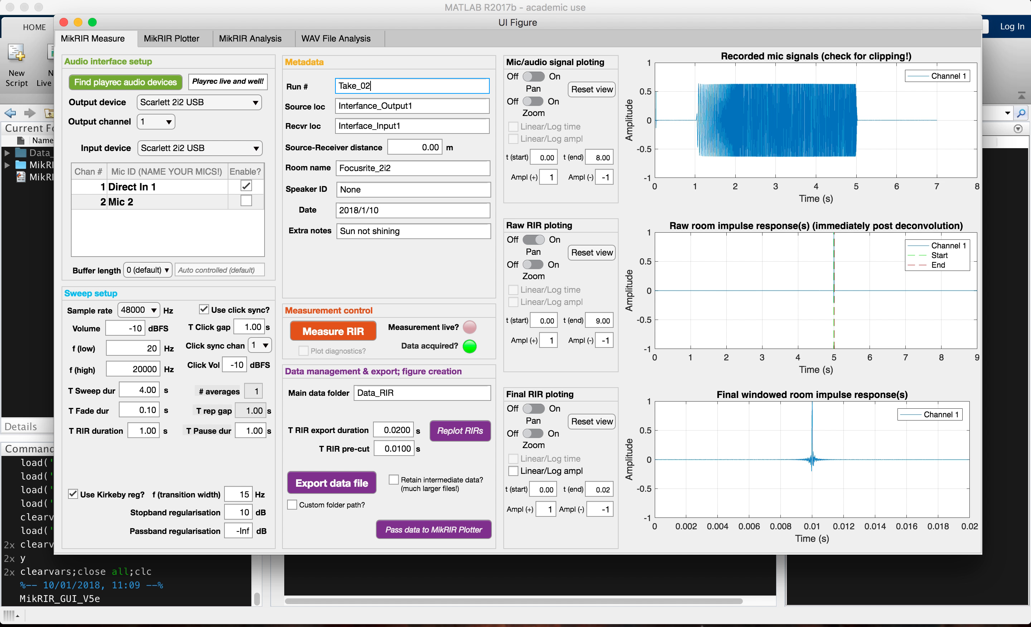
left_click(318, 334)
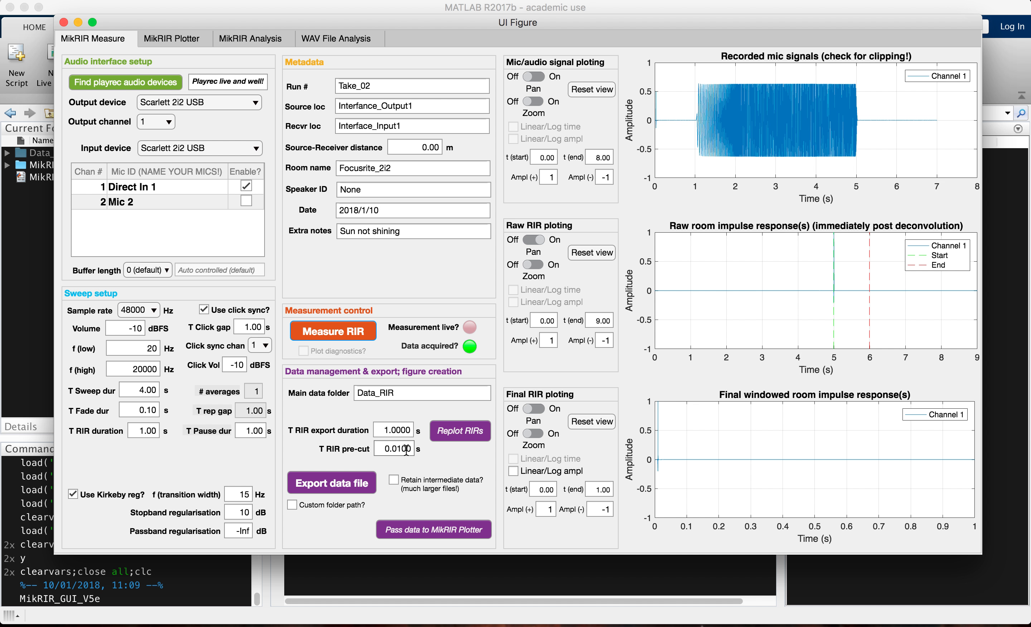
Set the RIR export duration to 0.04 s and the pre-cut to 0.02 s, and replot the RIRs.
double_click(392, 430)
type("0")
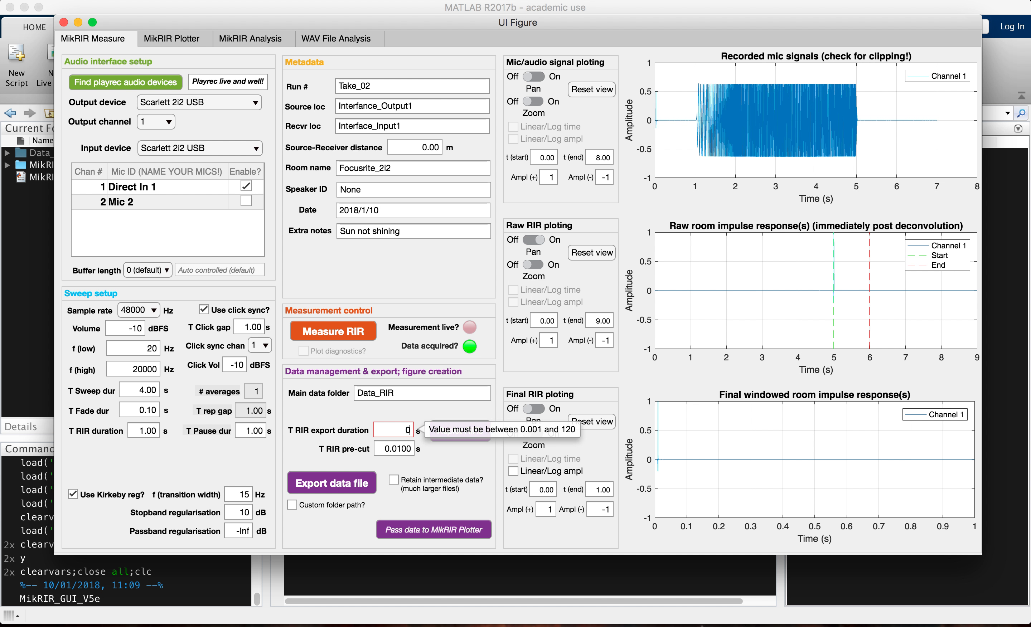
type(".04")
key("Return")
left_click(410, 449)
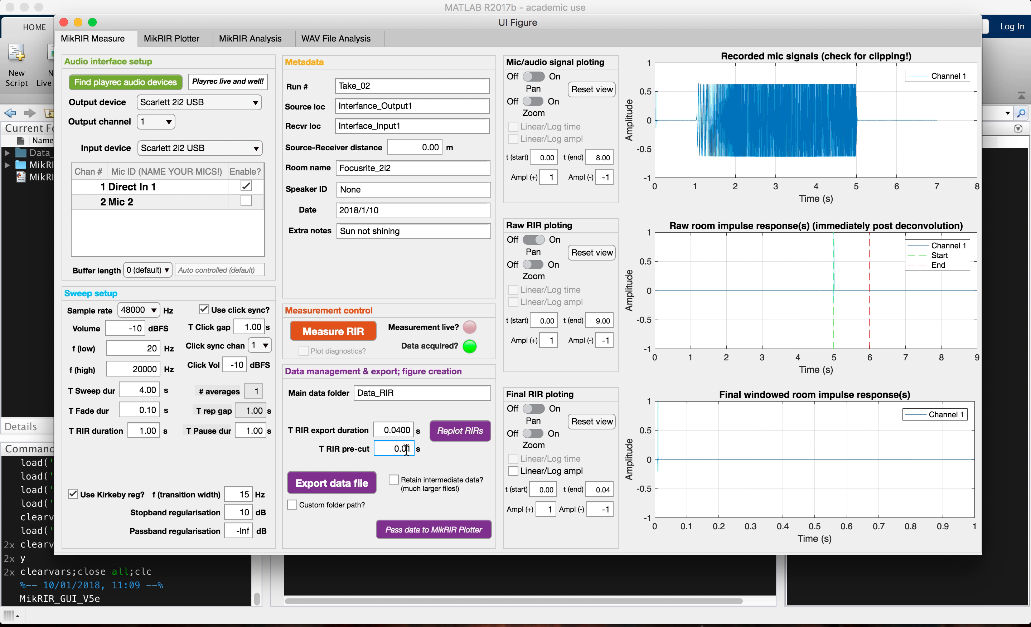
left_click(451, 435)
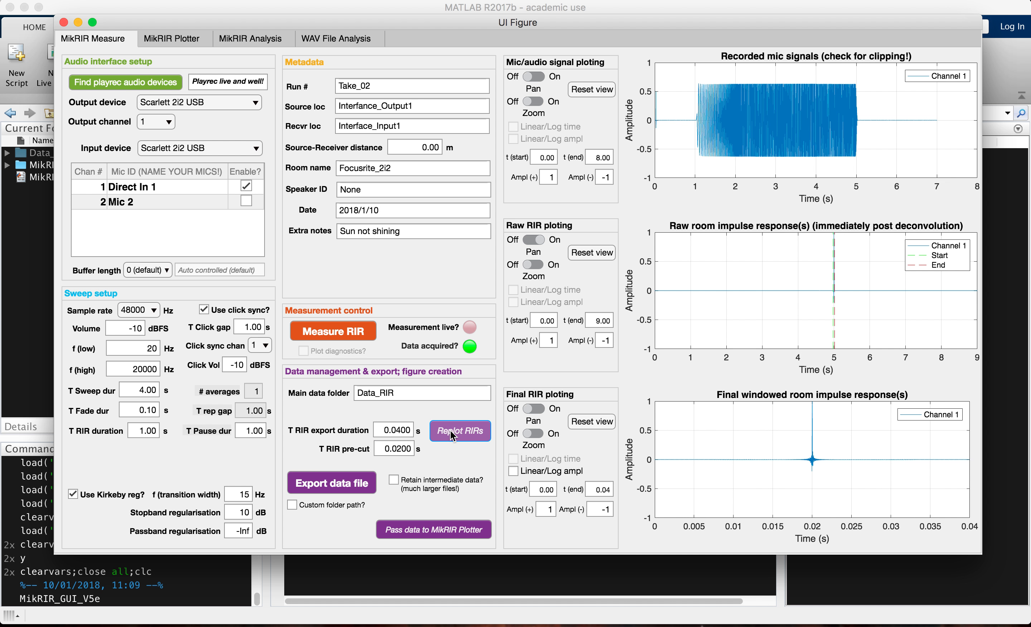
Export the Take_02 data file and select it in the Focusrite_2i2 folder in Finder.
left_click(351, 480)
key("super+Tab")
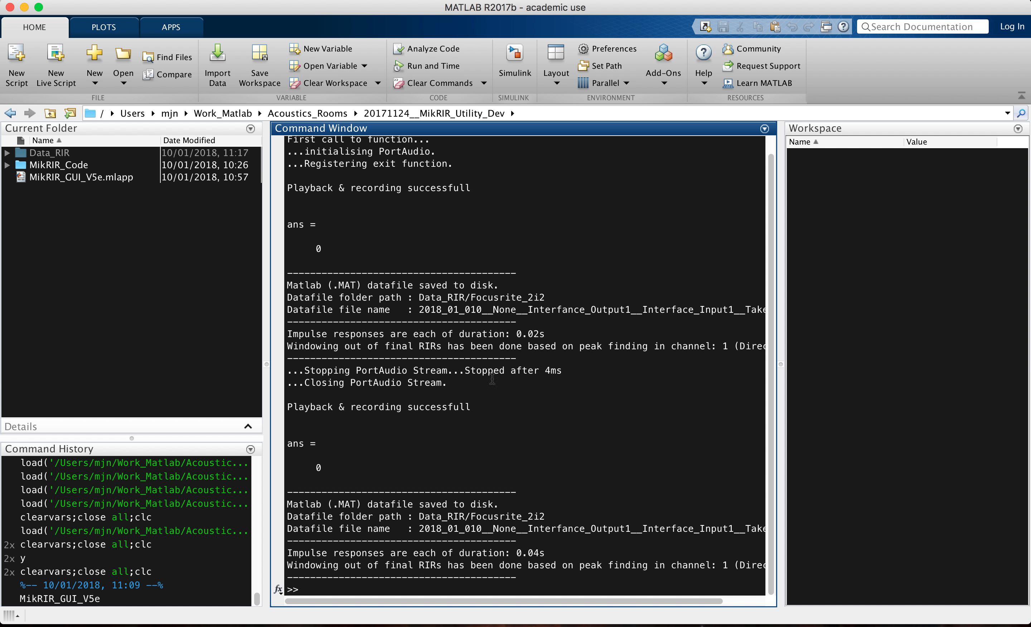
key("super+Tab")
key("super+Tab")
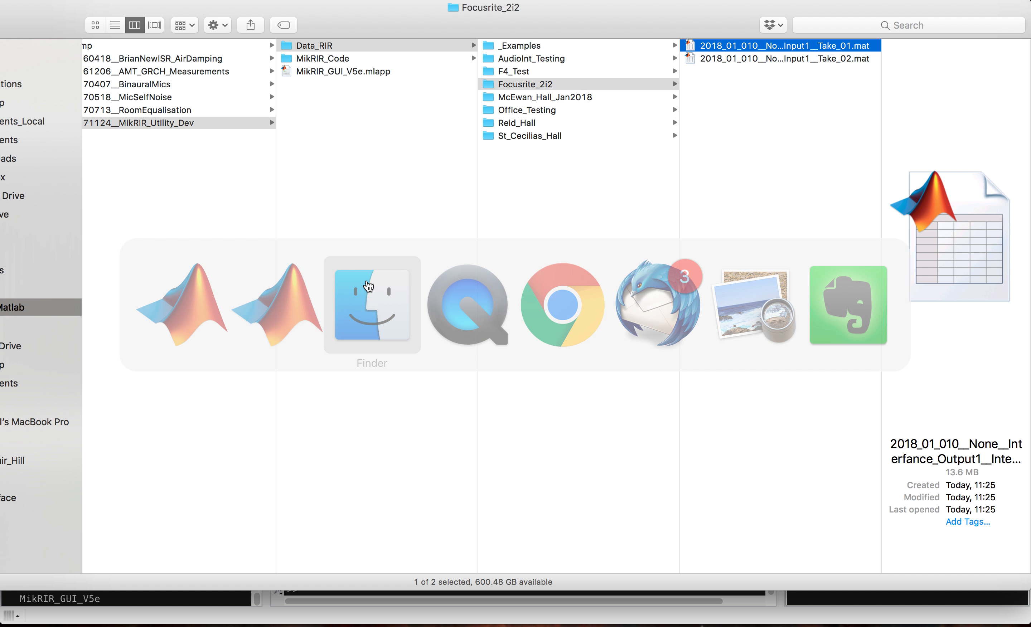
key("Down")
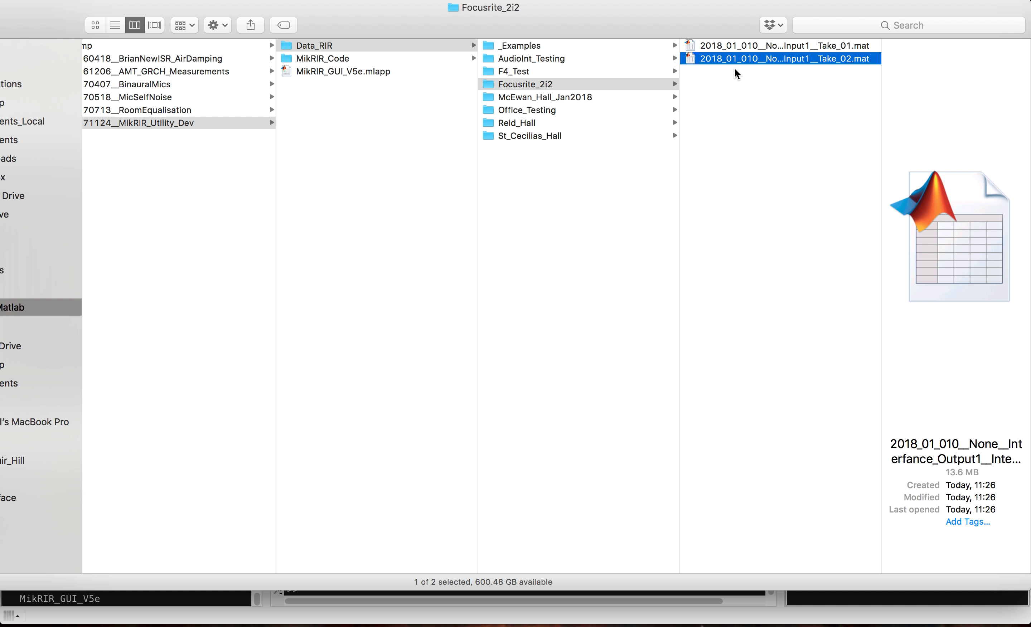
Compare the exported Take_01 and Take_02 .mat files in the Focusrite_2i2 folder.
key("Up")
key("Down")
key("Up")
key("Down")
Return to the MikRIR GUI and view the final windowed RIR with logarithmic amplitude, and restore the linear scale.
key("super+Tab")
key("super+Tab")
key("super+Tab")
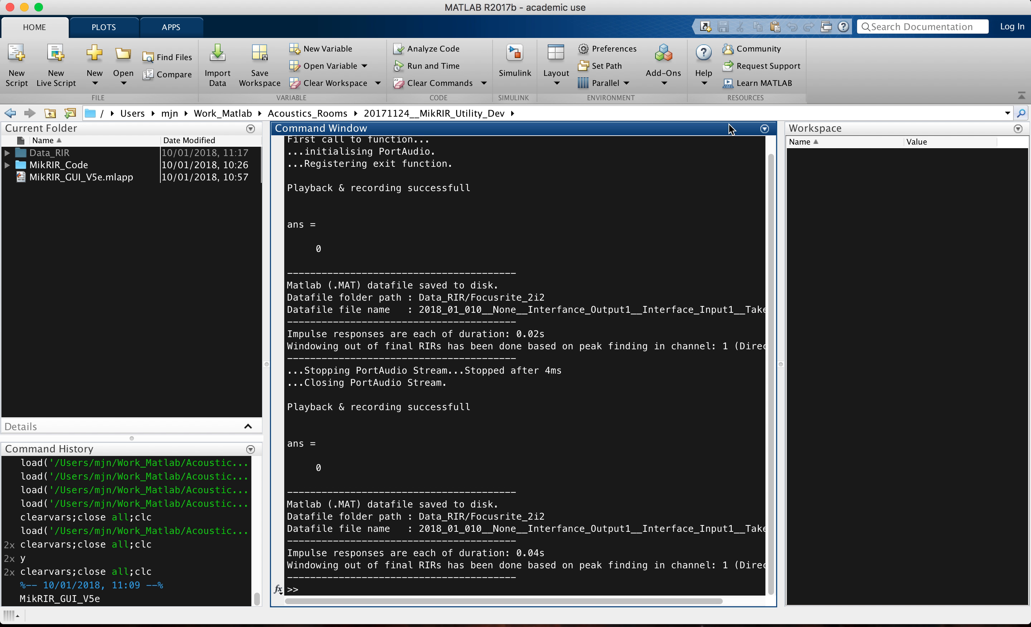
key("super+Tab")
key("super+Tab")
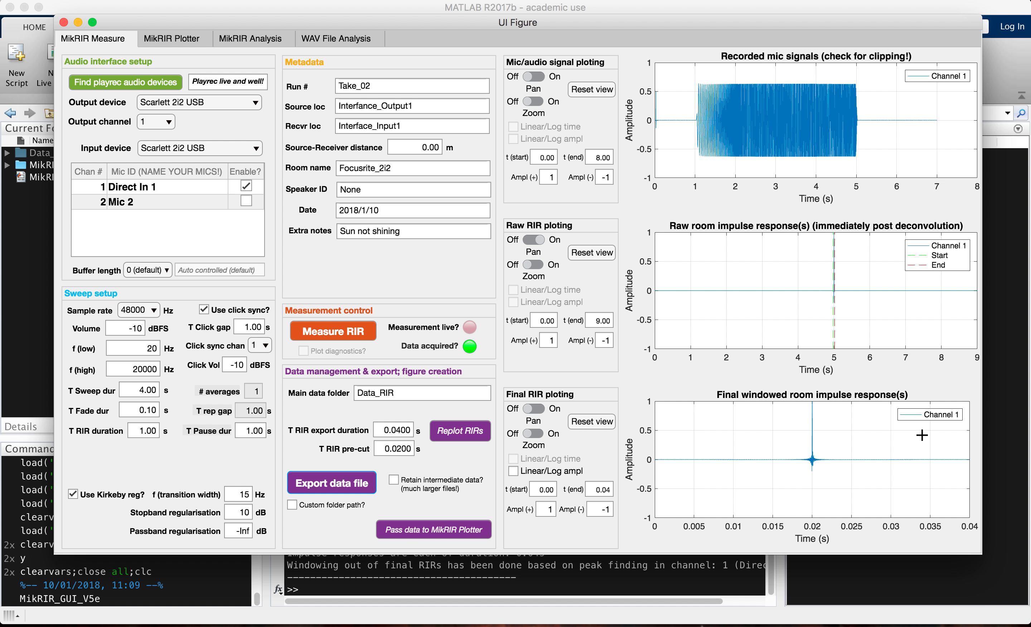
left_click(549, 473)
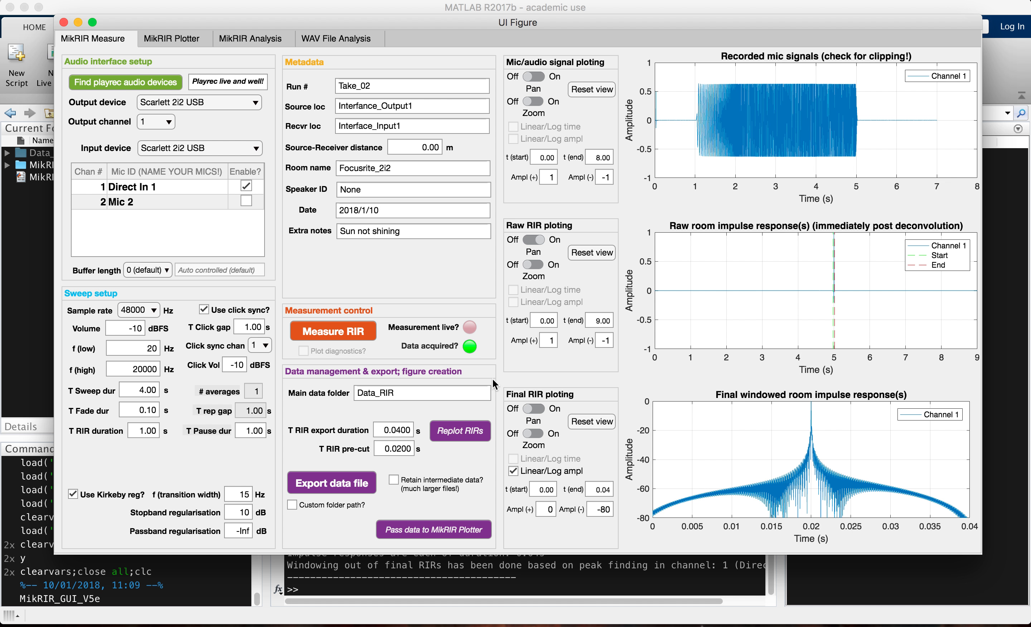
left_click(522, 473)
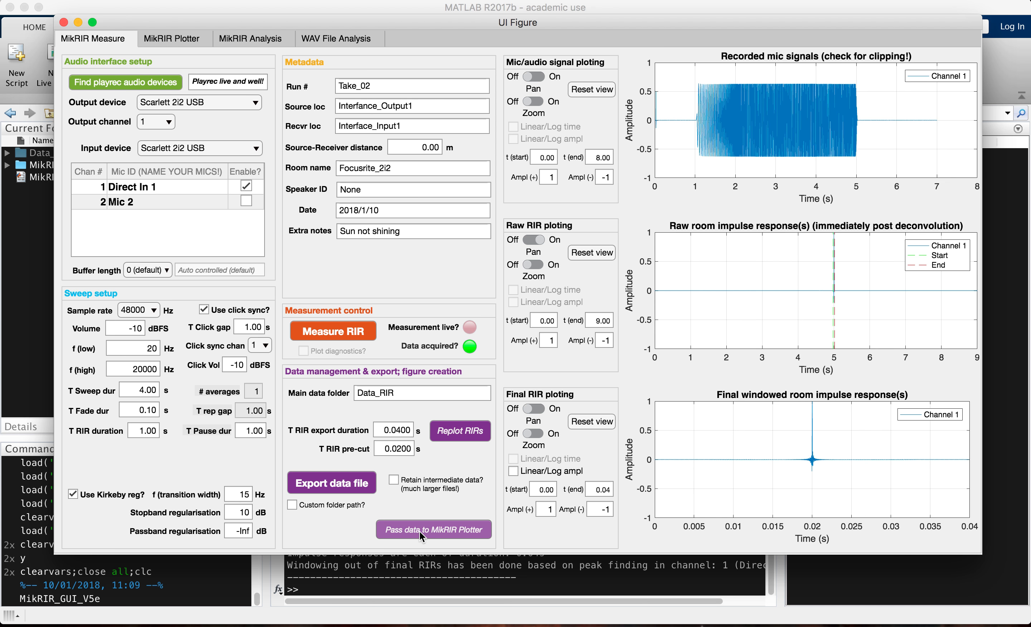
Pass the Take_02 measurement data to the MikRIR Plotter and show its impulse and frequency response plots.
left_click(449, 530)
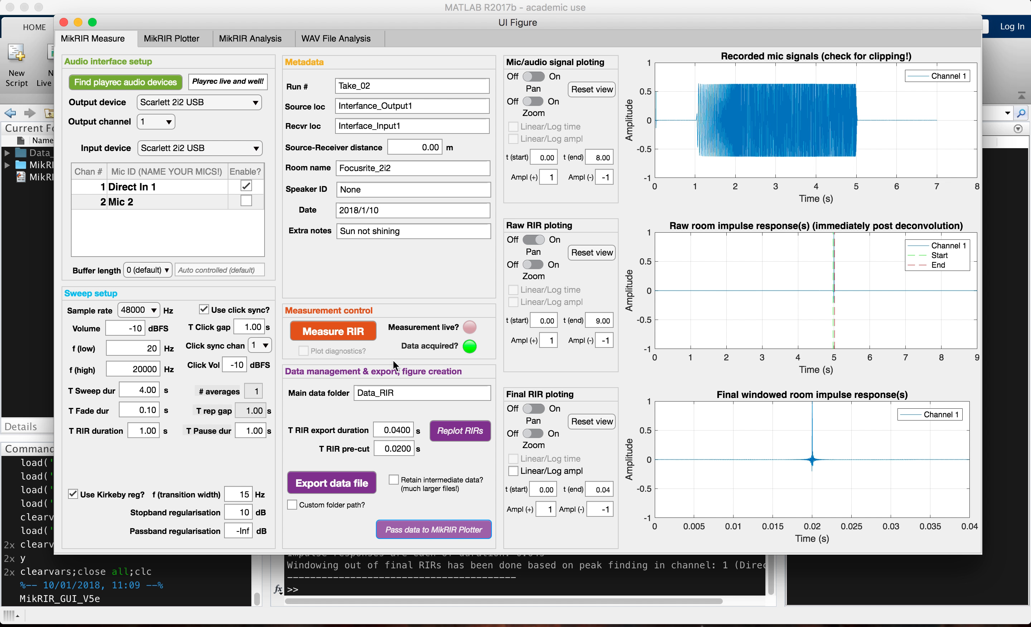
left_click(178, 40)
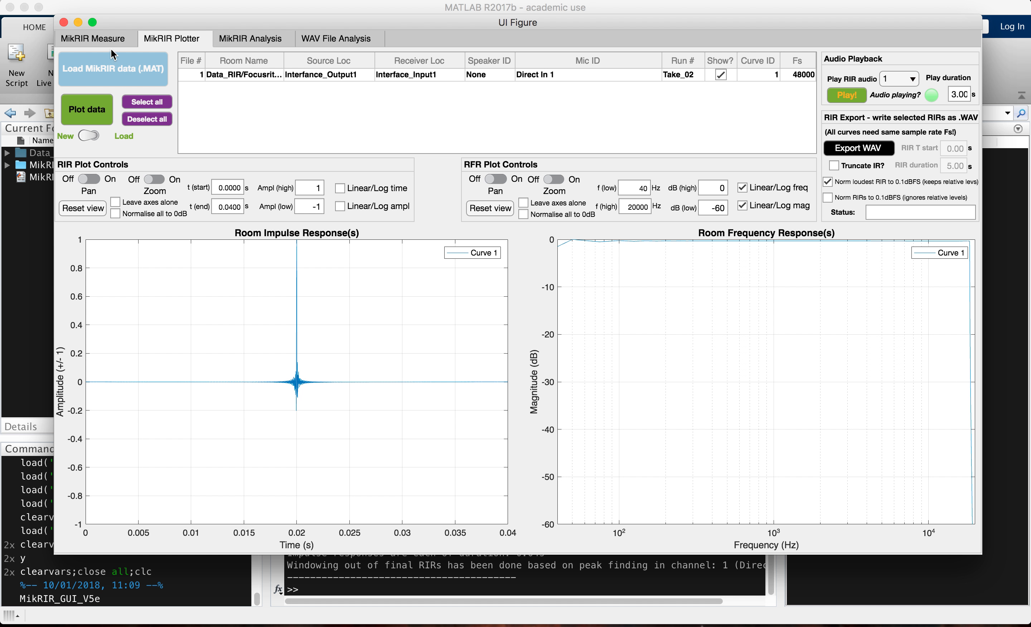
left_click(98, 39)
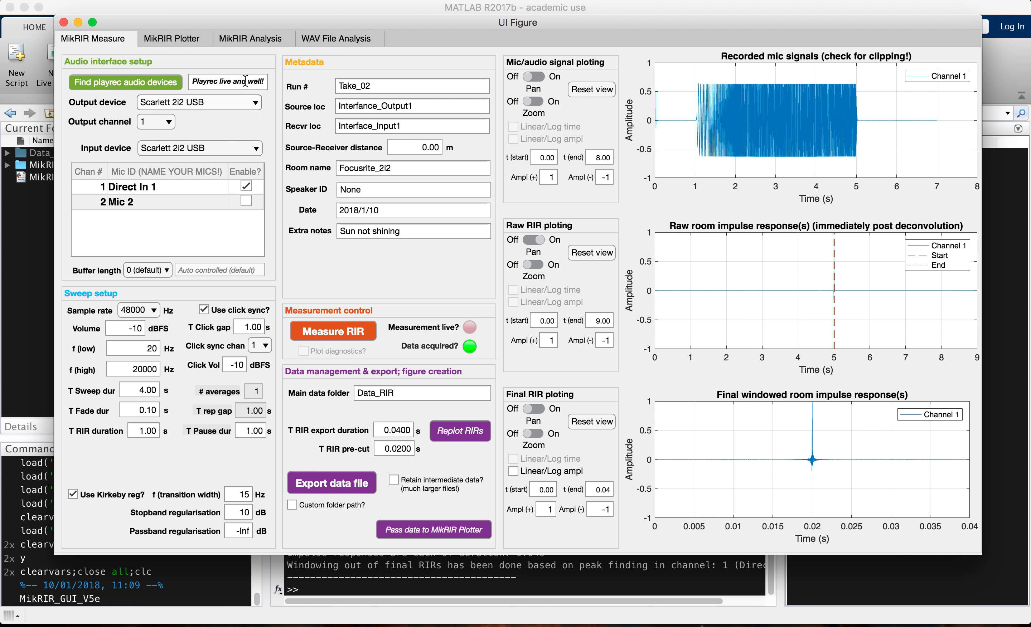
left_click(180, 39)
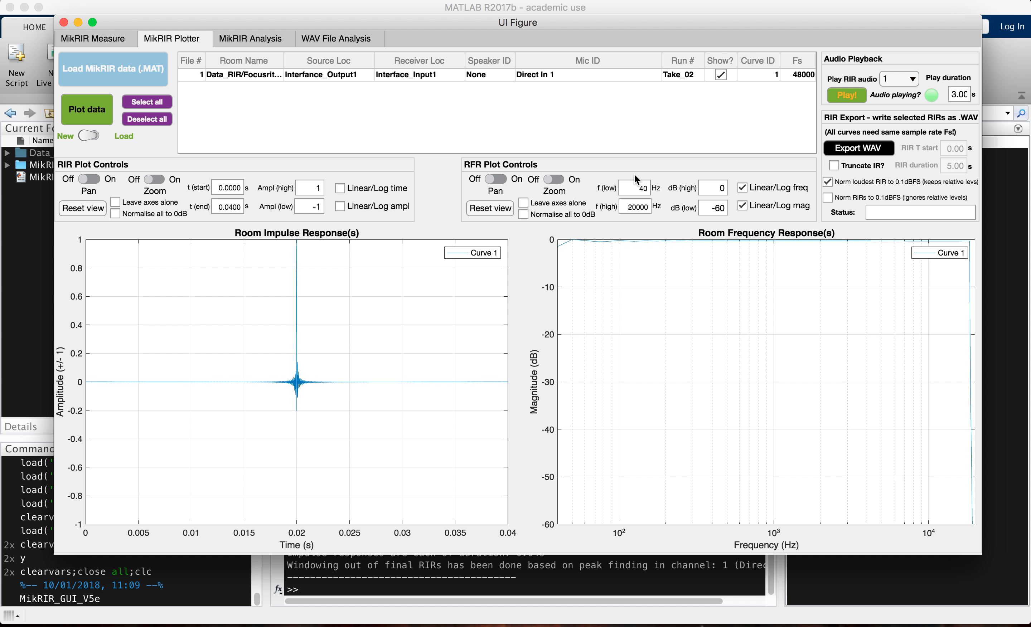
Examine the room frequency response plot up close around the 0 dB region, and reset its view.
left_click(560, 186)
left_click(495, 179)
left_click_drag(686, 297, 610, 421)
left_click_drag(775, 421, 741, 208)
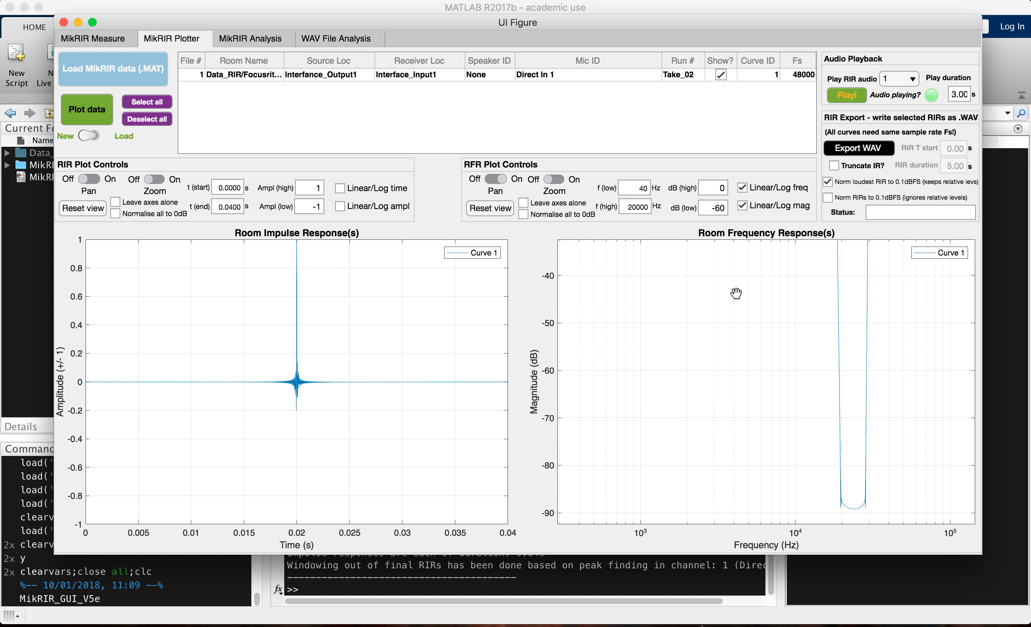
left_click_drag(752, 387, 714, 358)
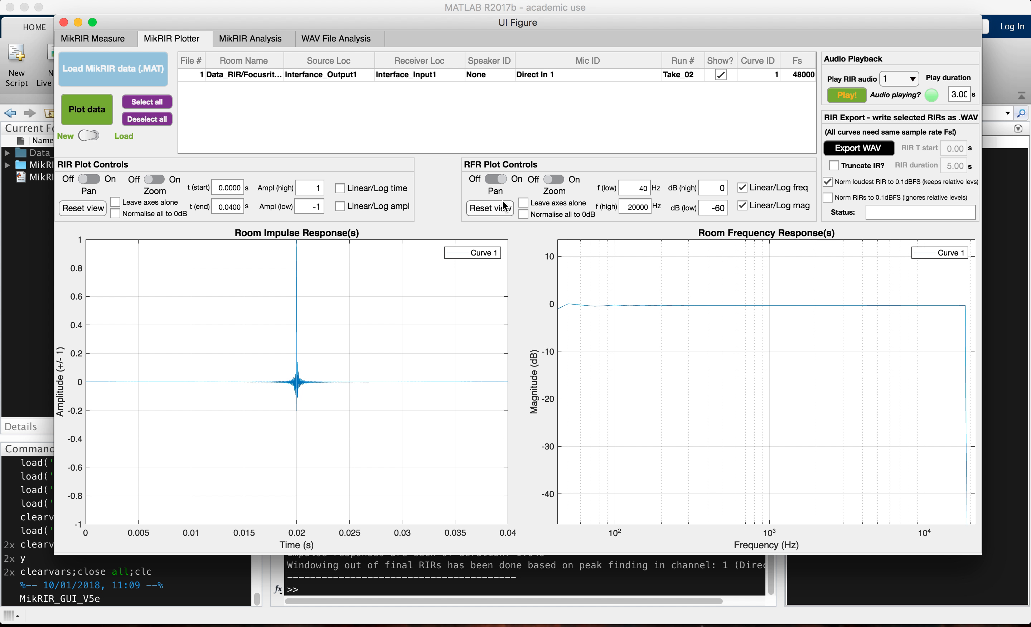
left_click(553, 179)
left_click_drag(968, 296, 541, 316)
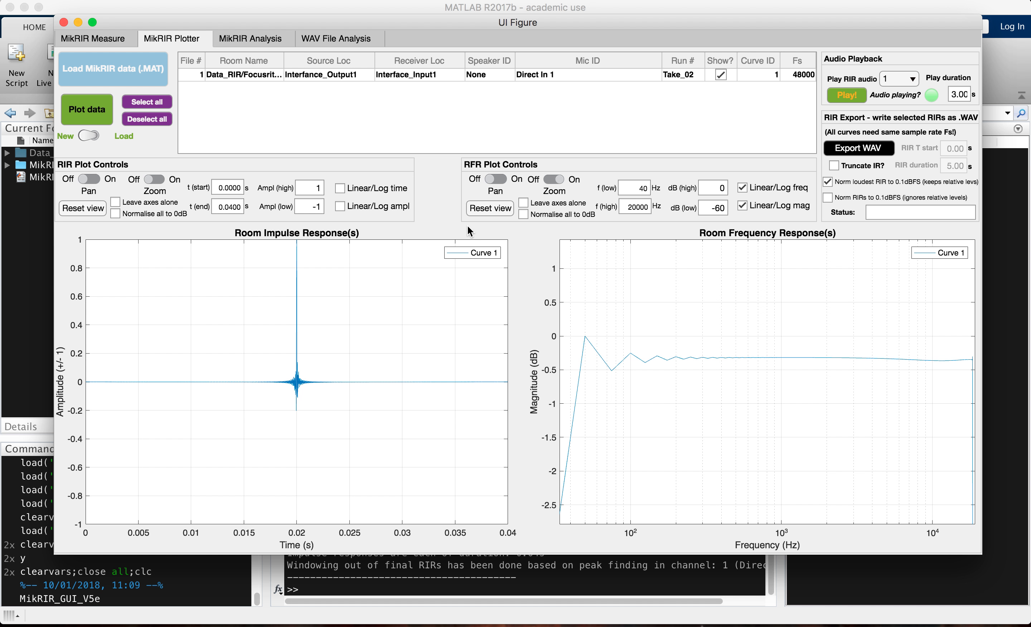
left_click(501, 207)
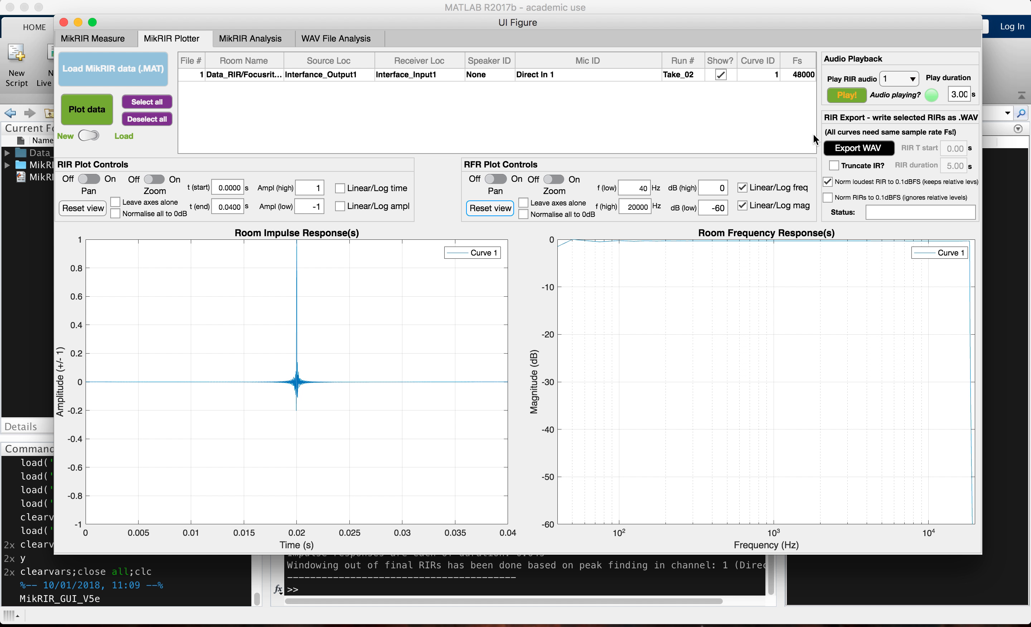
Look at the available sample rates in the sweep setup and return to the MikRIR Plotter.
left_click(98, 40)
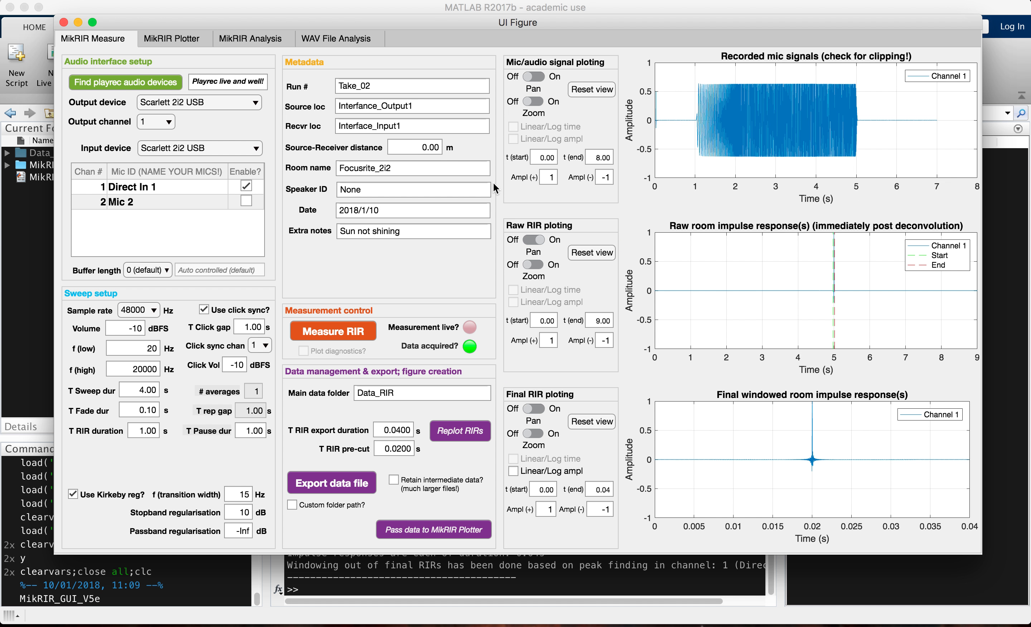
left_click(172, 39)
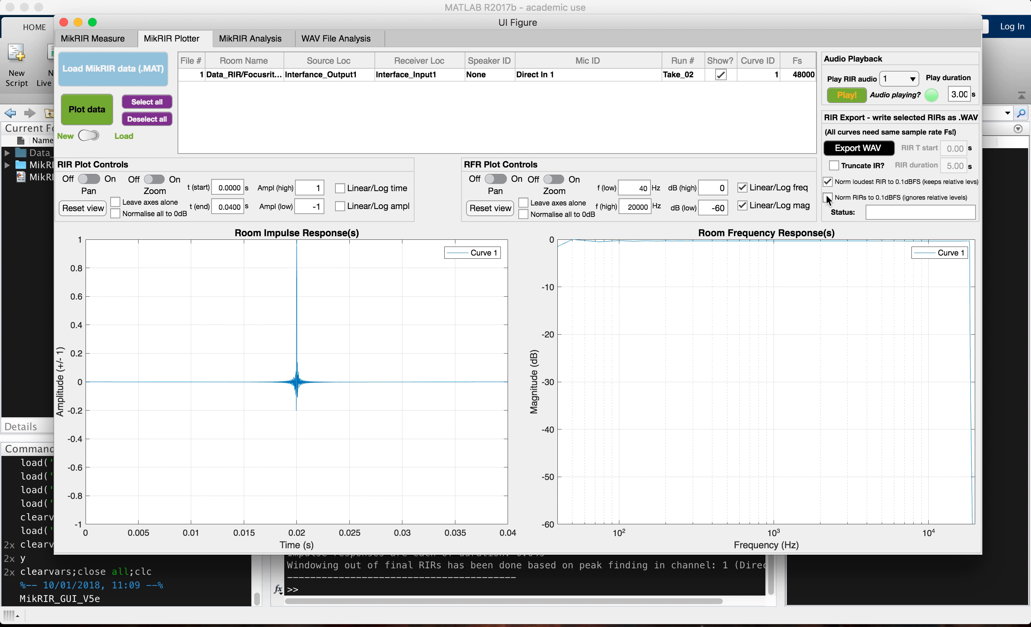
left_click(825, 183)
left_click(95, 44)
left_click(142, 311)
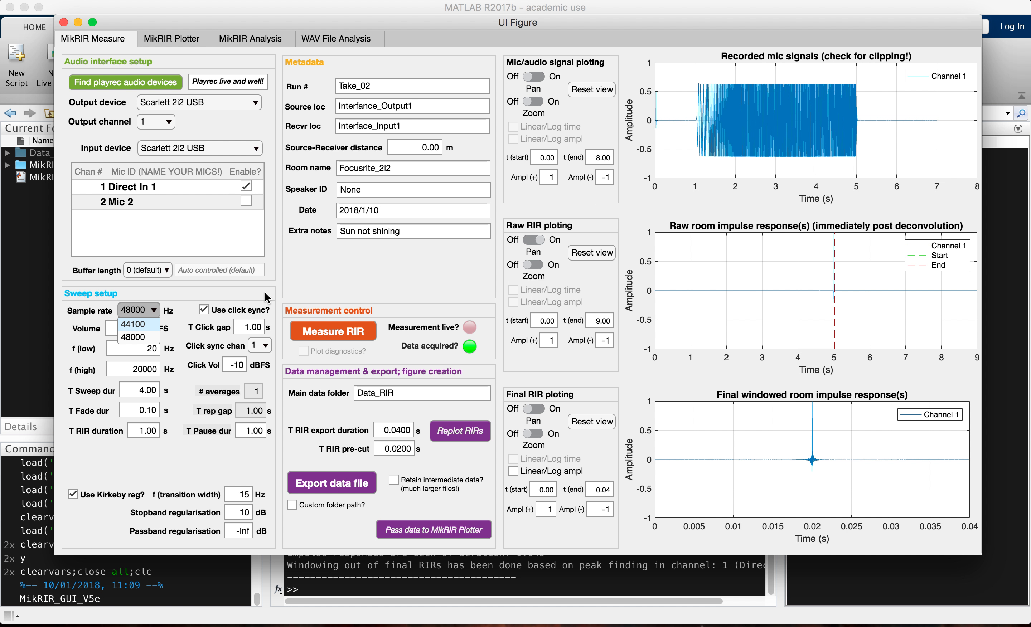
left_click(311, 284)
left_click(176, 41)
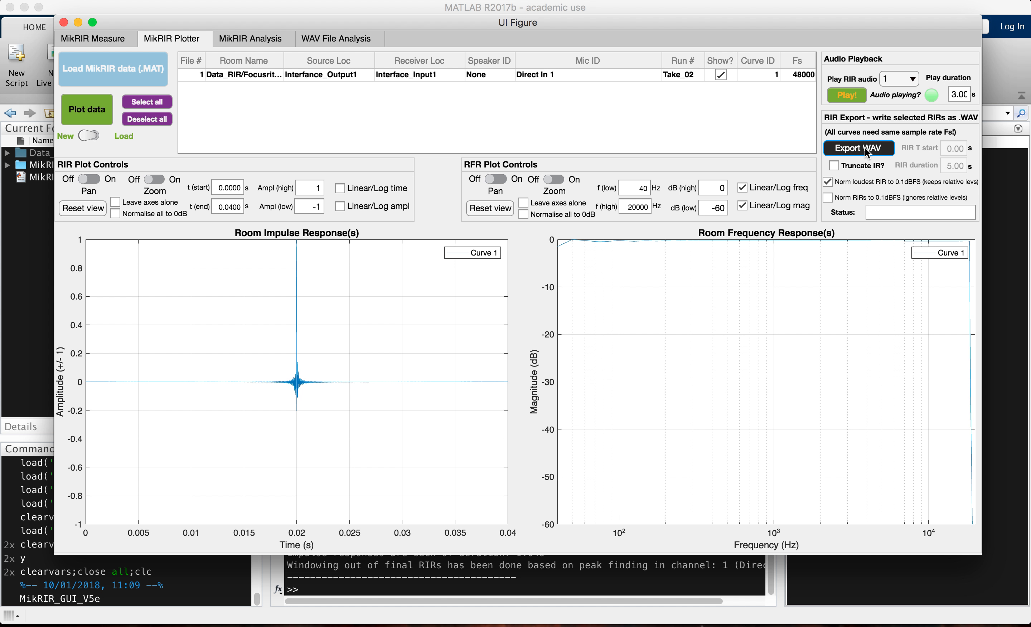
Export the plotted RIR as a WAV file, switching to MATLAB's save dialog and choosing the Data_RIR/Focusrite_2i2 folder.
key("super+Tab")
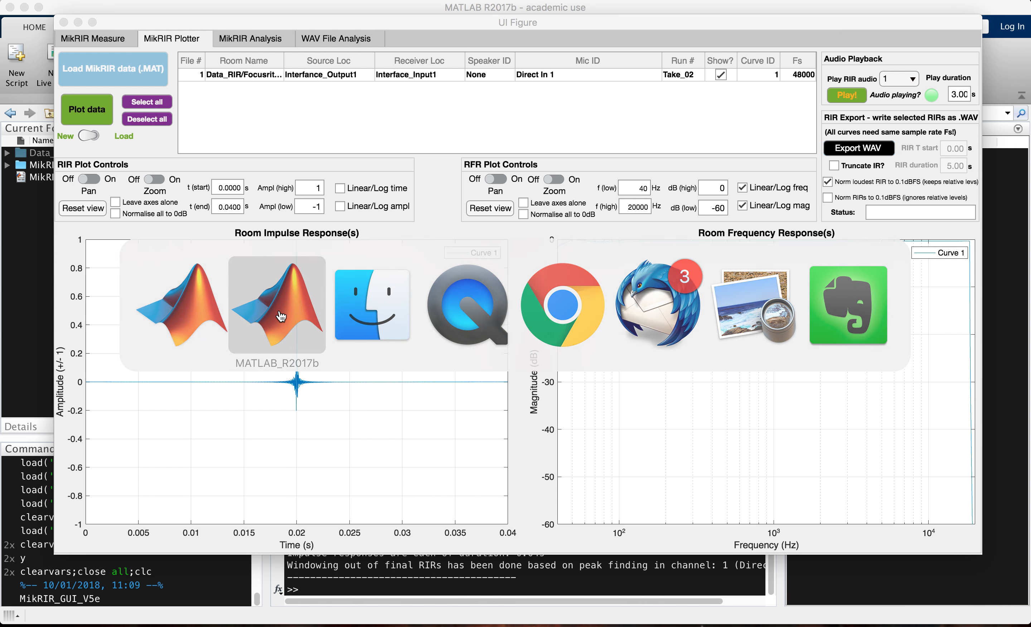
left_click(281, 316)
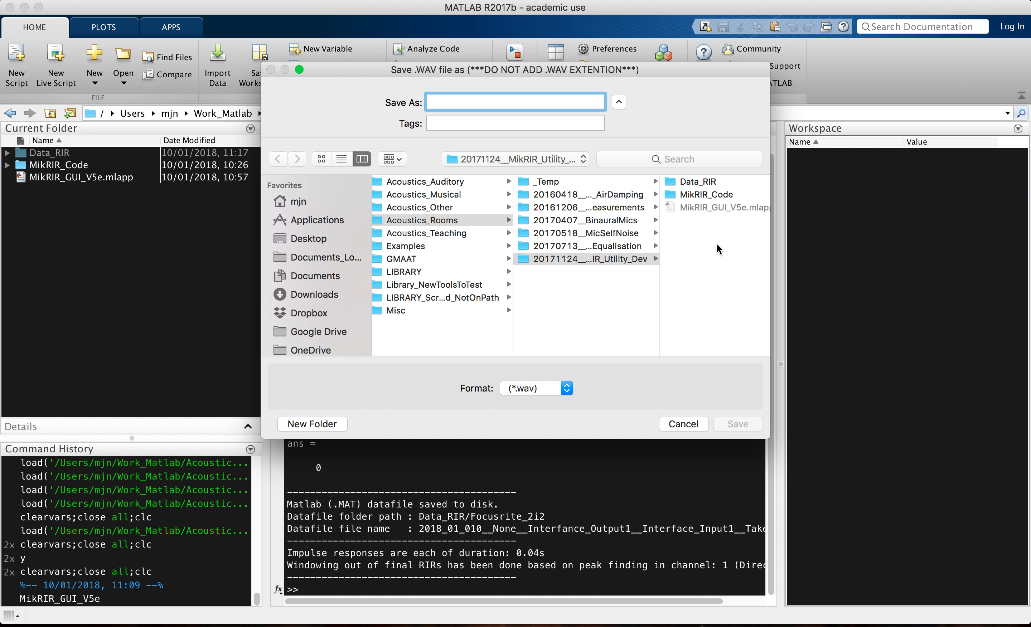
left_click(695, 183)
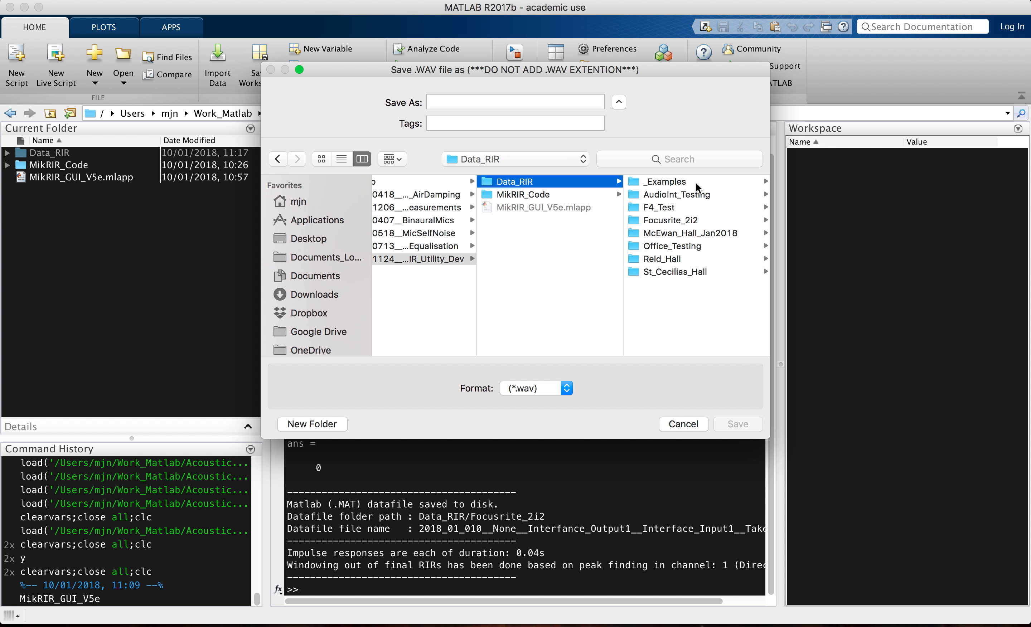
left_click(667, 220)
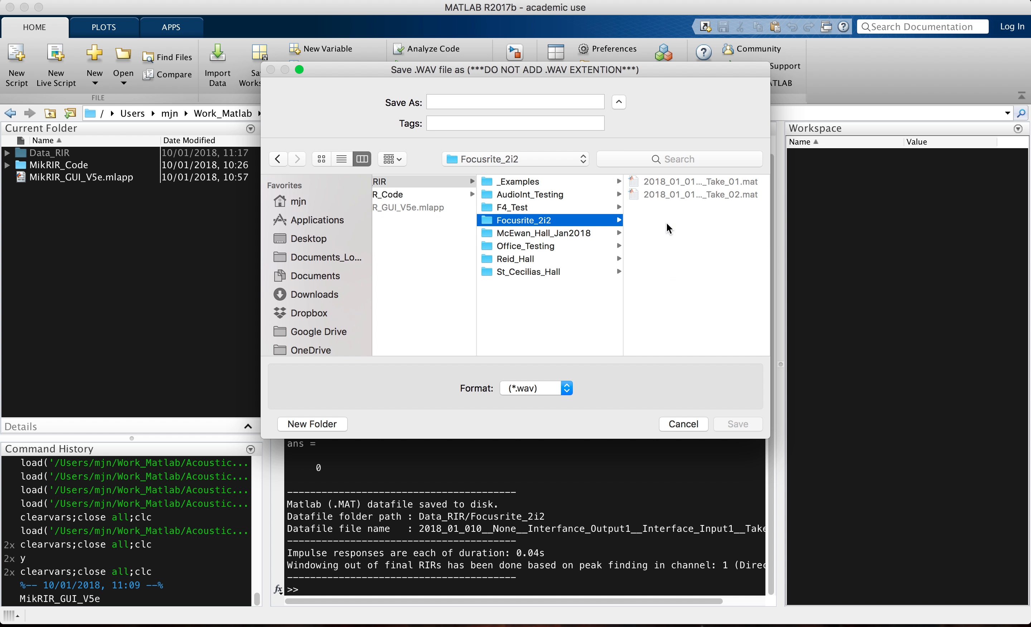
Reuse the Take_02 .mat file's name without its extension for the WAV file and save it.
left_click(672, 195)
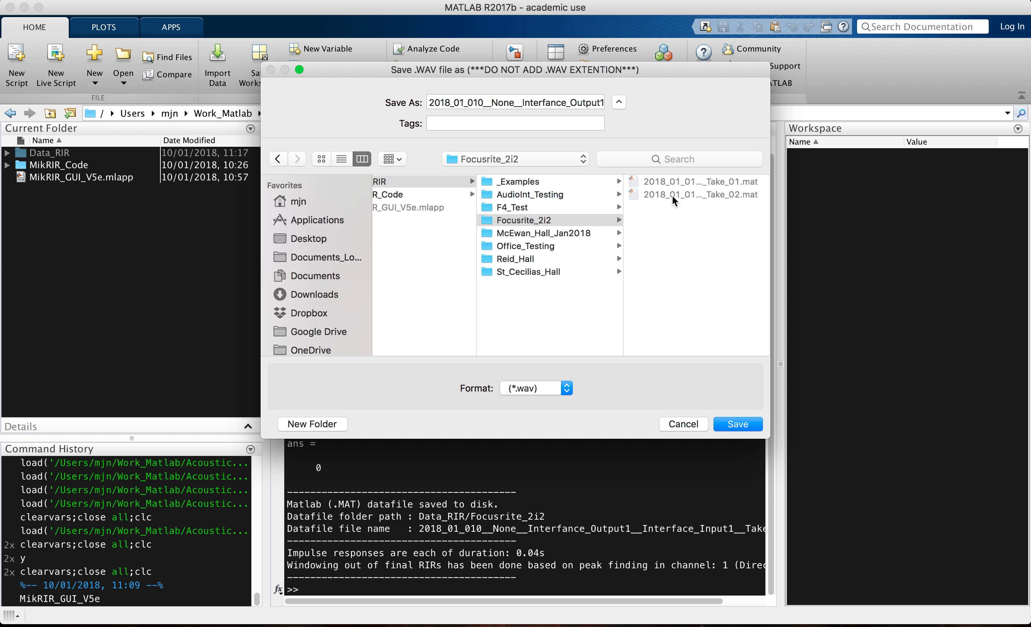
left_click(509, 97)
key("super+Right")
key("BackSpace")
key("BackSpace")
key("BackSpace")
key("BackSpace")
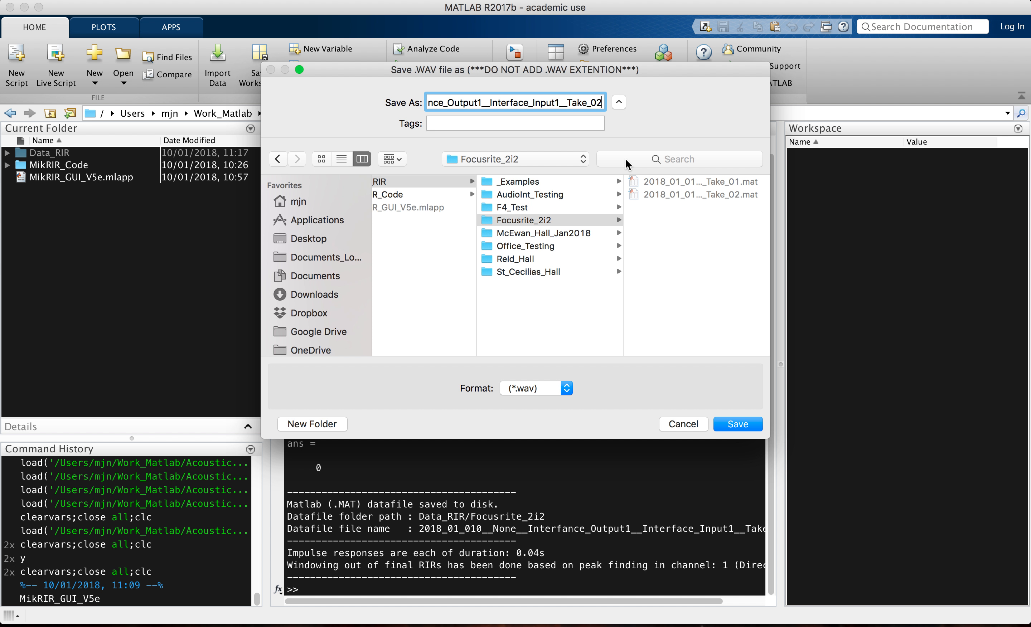
left_click(737, 424)
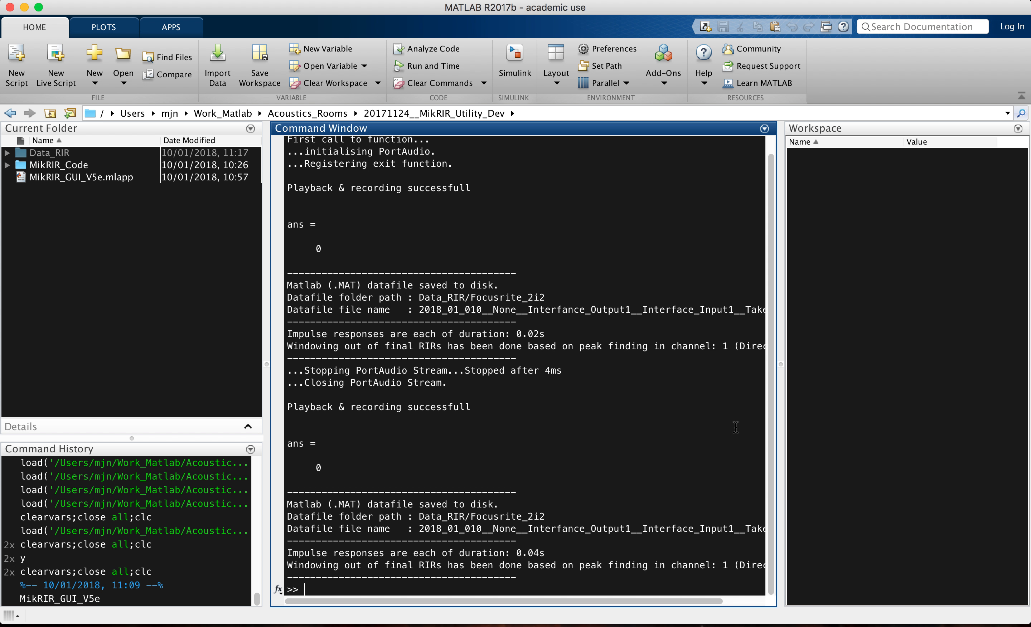
Switch to Finder and open the exported Take_02 .wav file in Adobe Audition to inspect its waveform.
key("super+Tab")
left_click(364, 313)
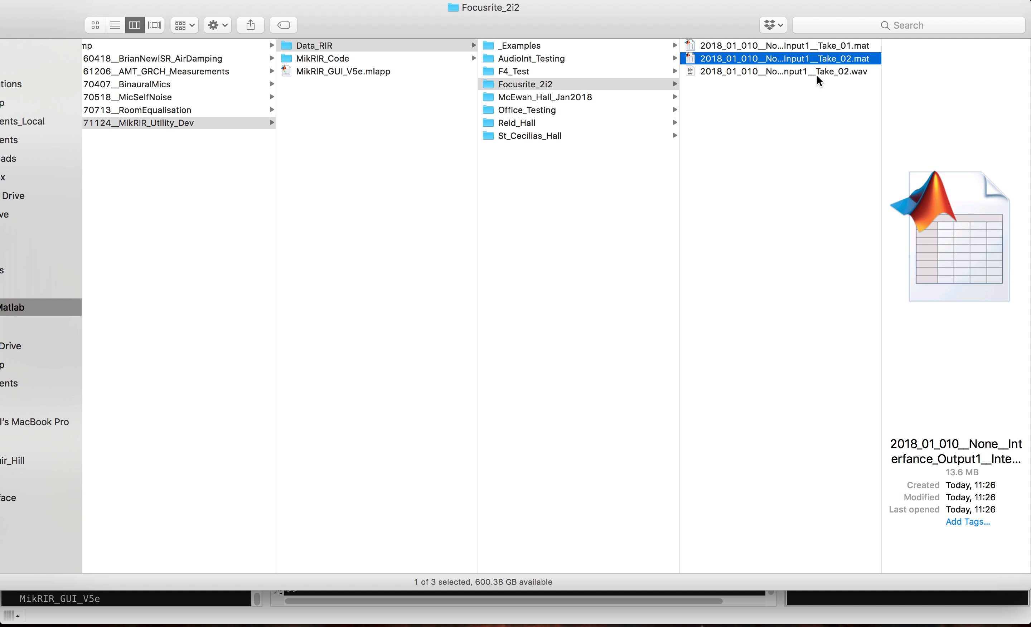
left_click(814, 73)
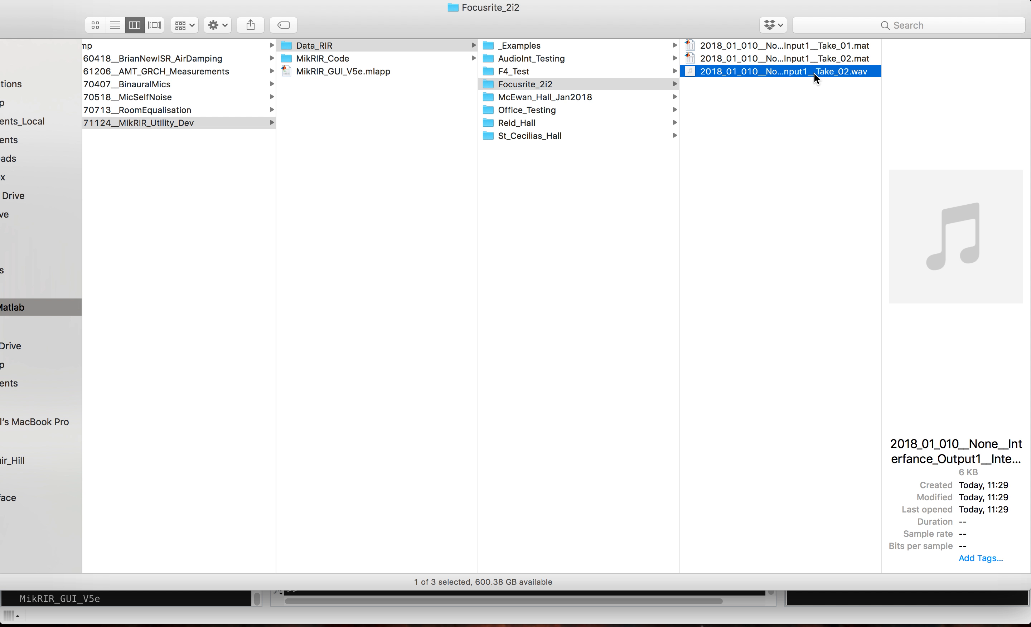
left_click(806, 114)
left_click(794, 75)
double_click(708, 77)
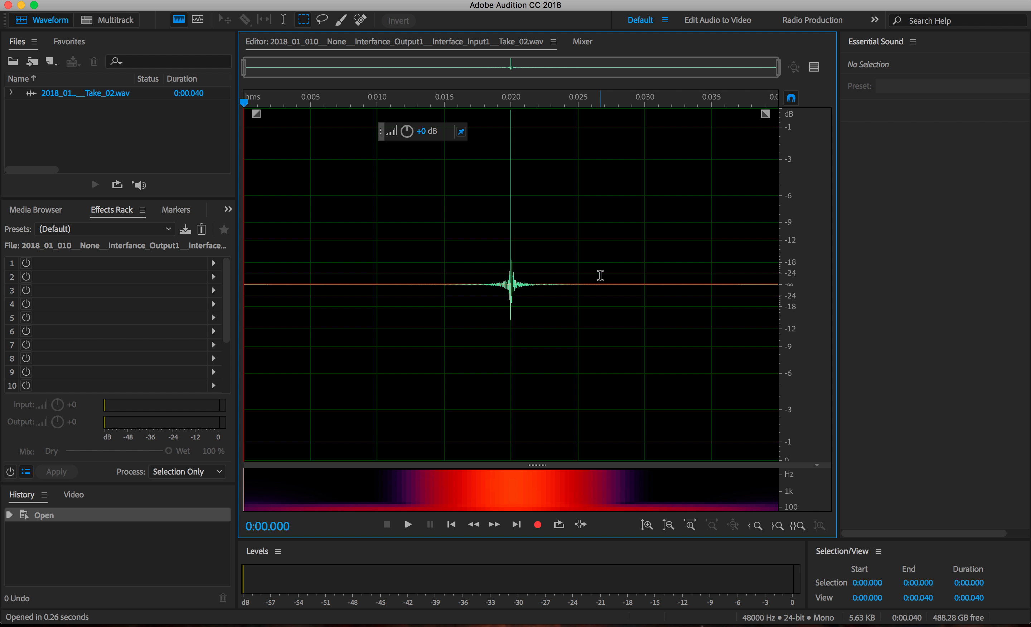
Switch back to the MikRIR GUI and show the MikRIR Measure page.
key("super+Tab")
key("super+Tab")
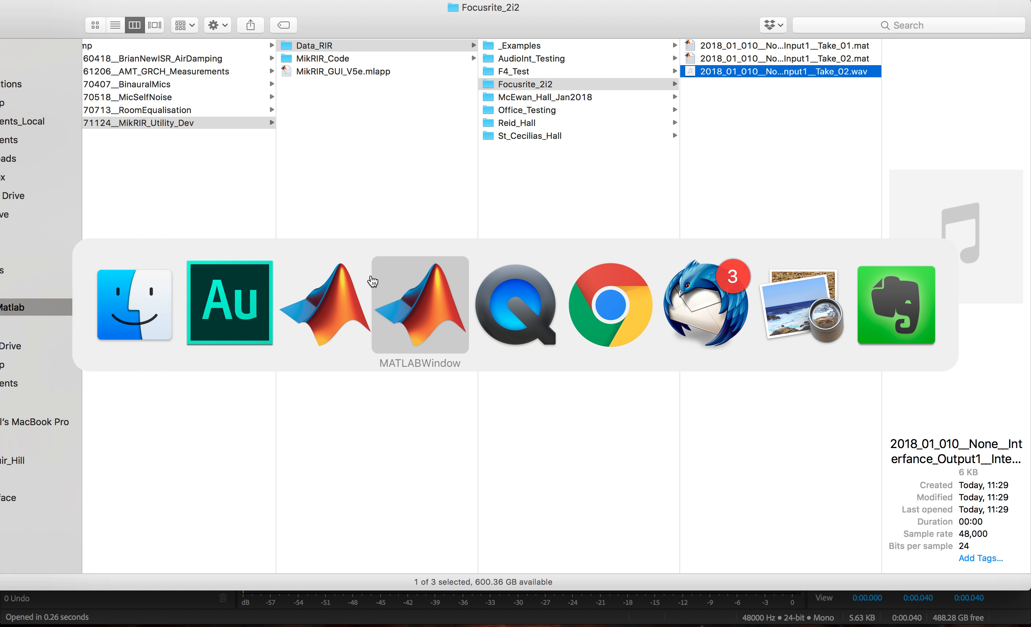
left_click(434, 311)
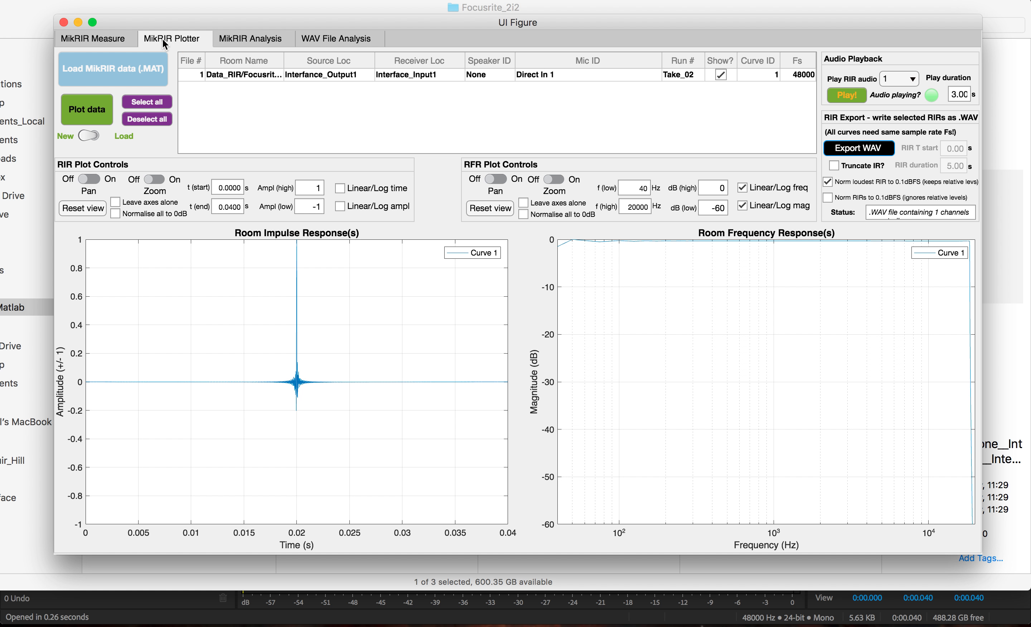
left_click(100, 40)
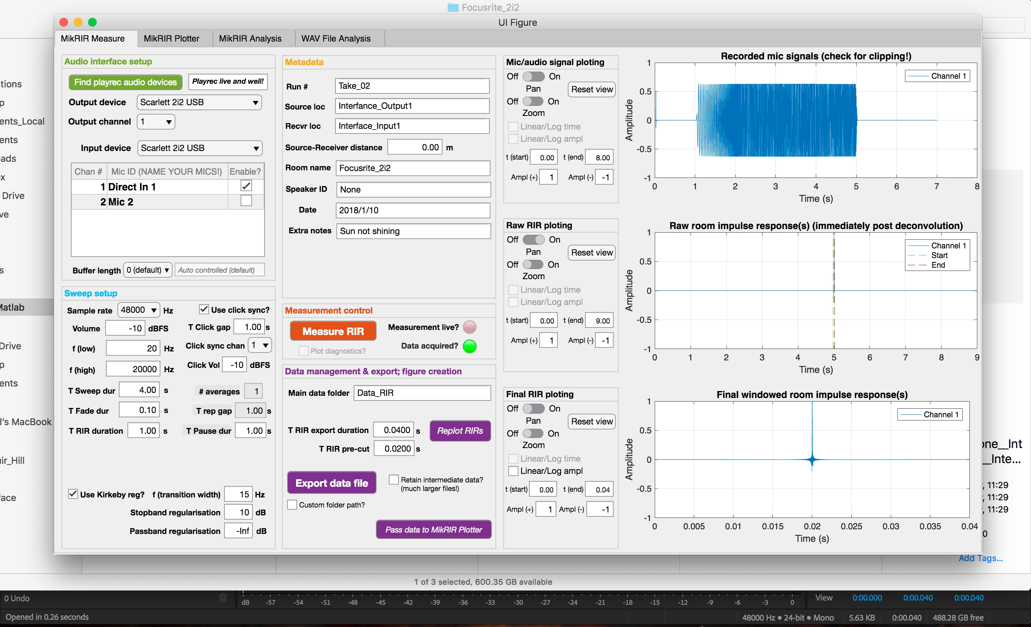